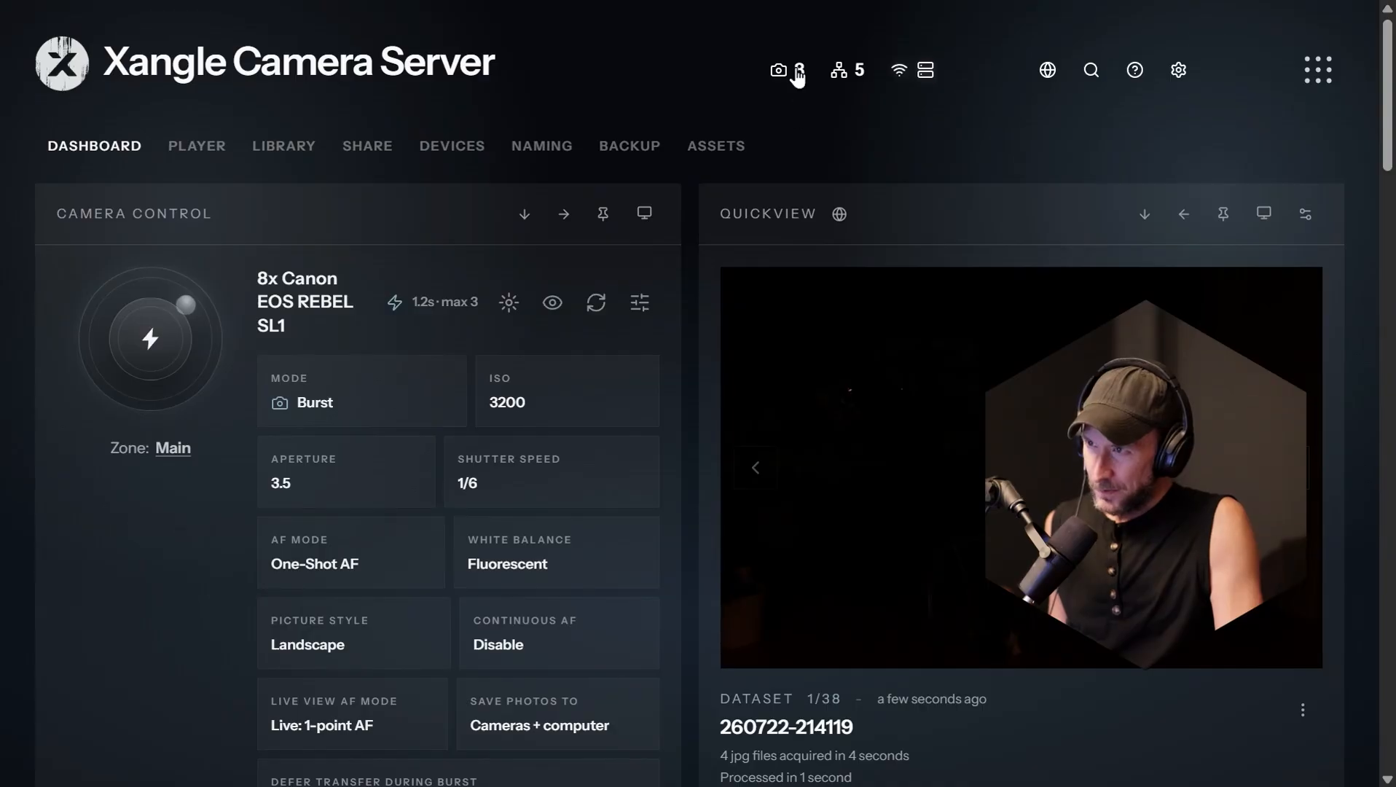
Step: Open the connected cameras list and examine which cameras are assigned to the Main, Head, Body and Test shot zones
{"action": "left_click", "coordinate": [795, 76]}
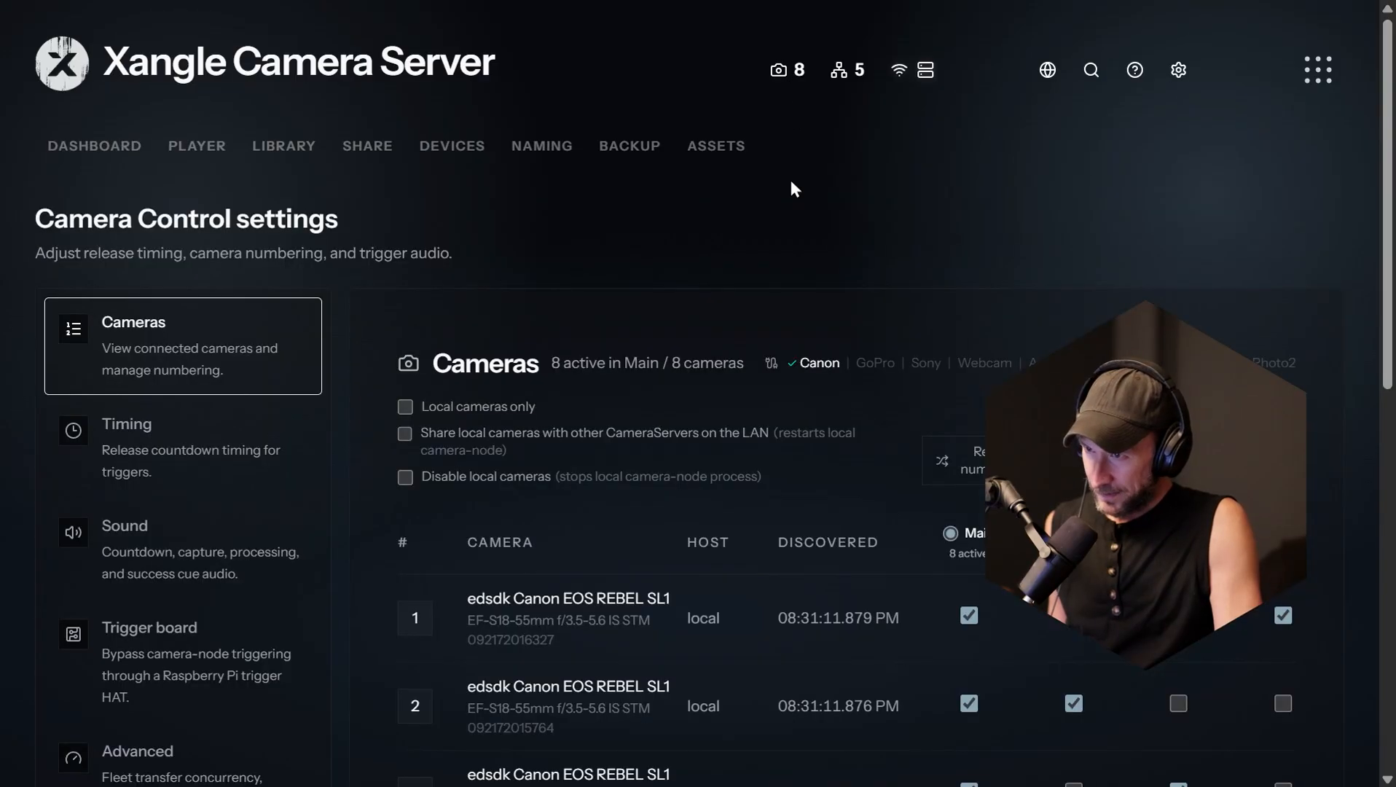
{"action": "scroll", "coordinate": [825, 263], "scroll_direction": "down", "scroll_amount": 5}
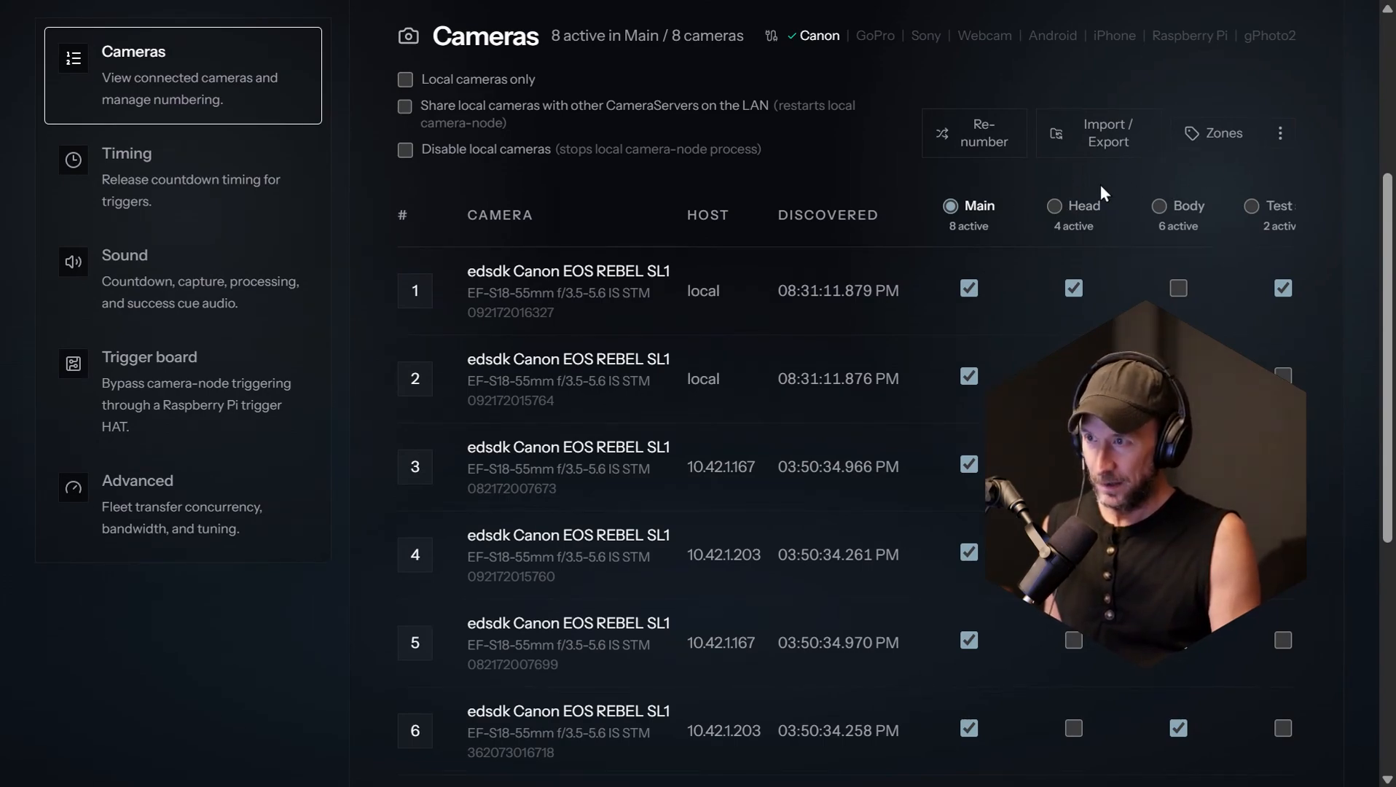
{"action": "left_click_drag", "start_coordinate": [1252, 422], "coordinate": [486, 306]}
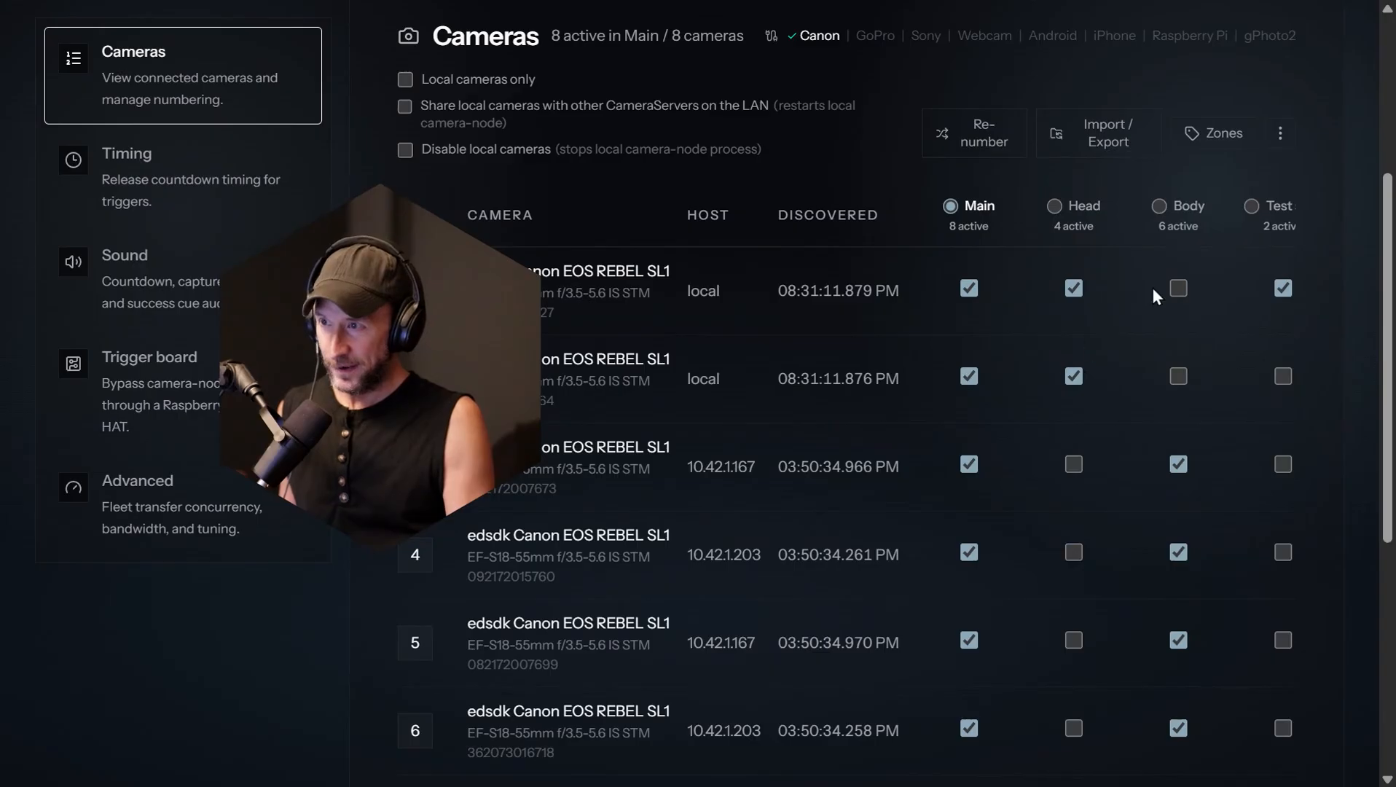
{"action": "scroll", "coordinate": [1109, 386], "scroll_direction": "down", "scroll_amount": 5}
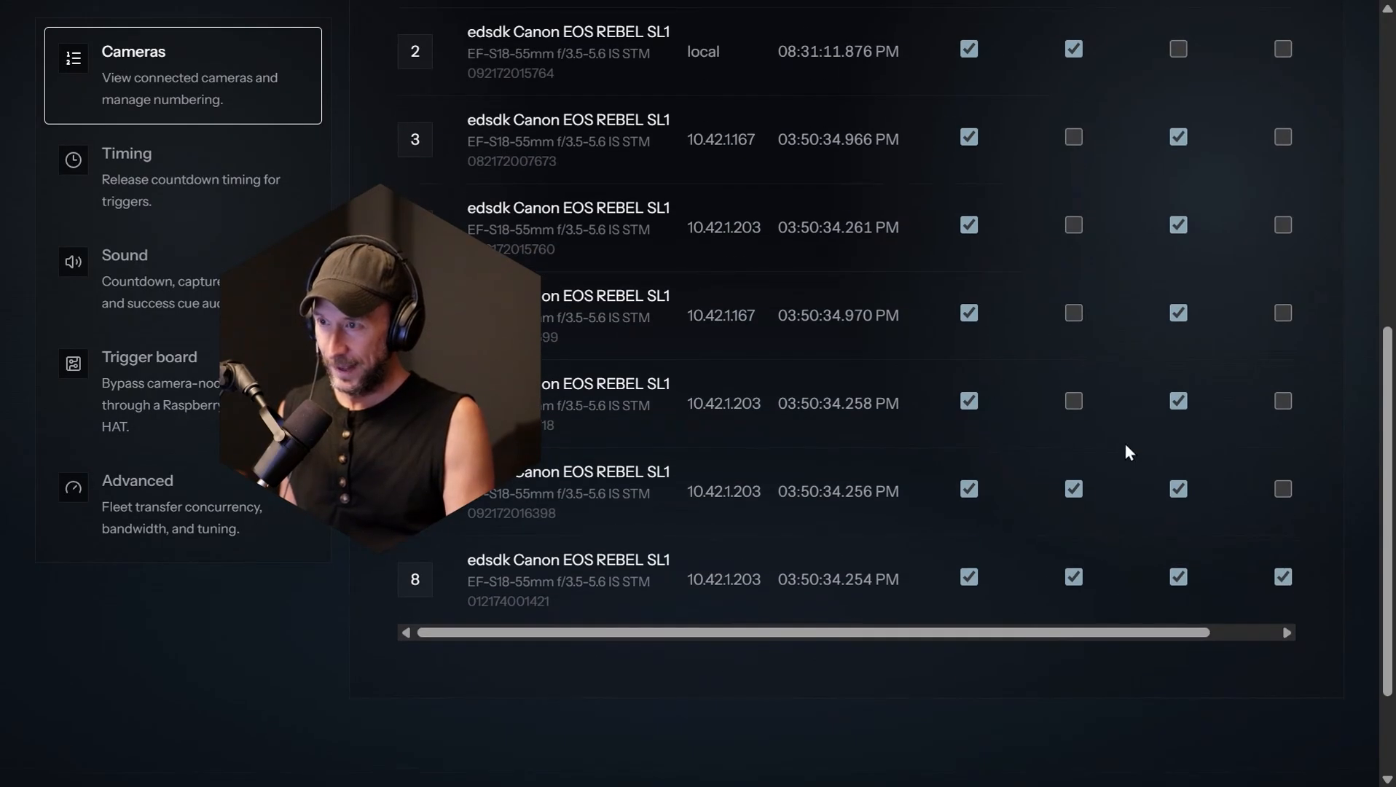
{"action": "scroll", "coordinate": [1155, 379], "scroll_direction": "up", "scroll_amount": 8}
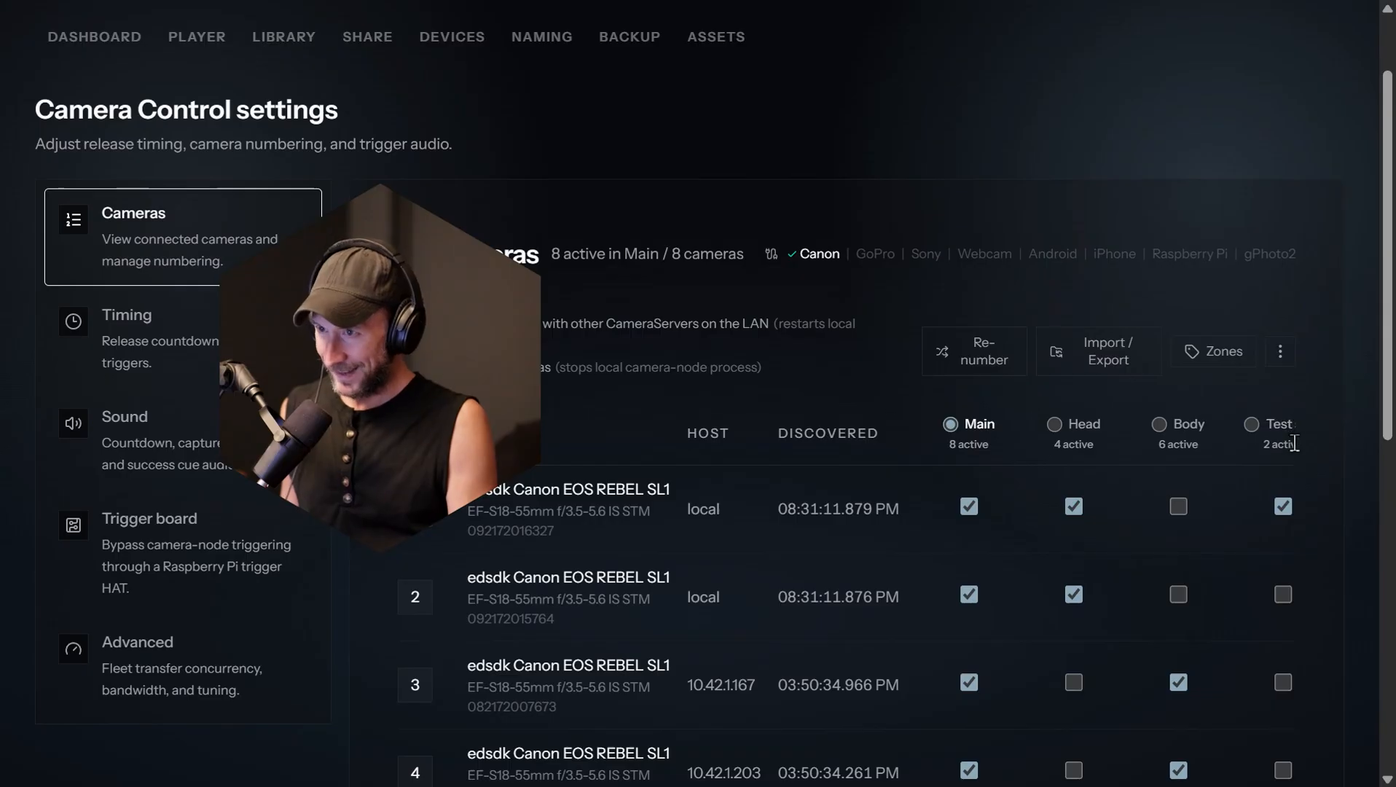
{"action": "scroll", "coordinate": [1305, 474], "scroll_direction": "down", "scroll_amount": 6}
{"action": "scroll", "coordinate": [1300, 477], "scroll_direction": "down", "scroll_amount": 1}
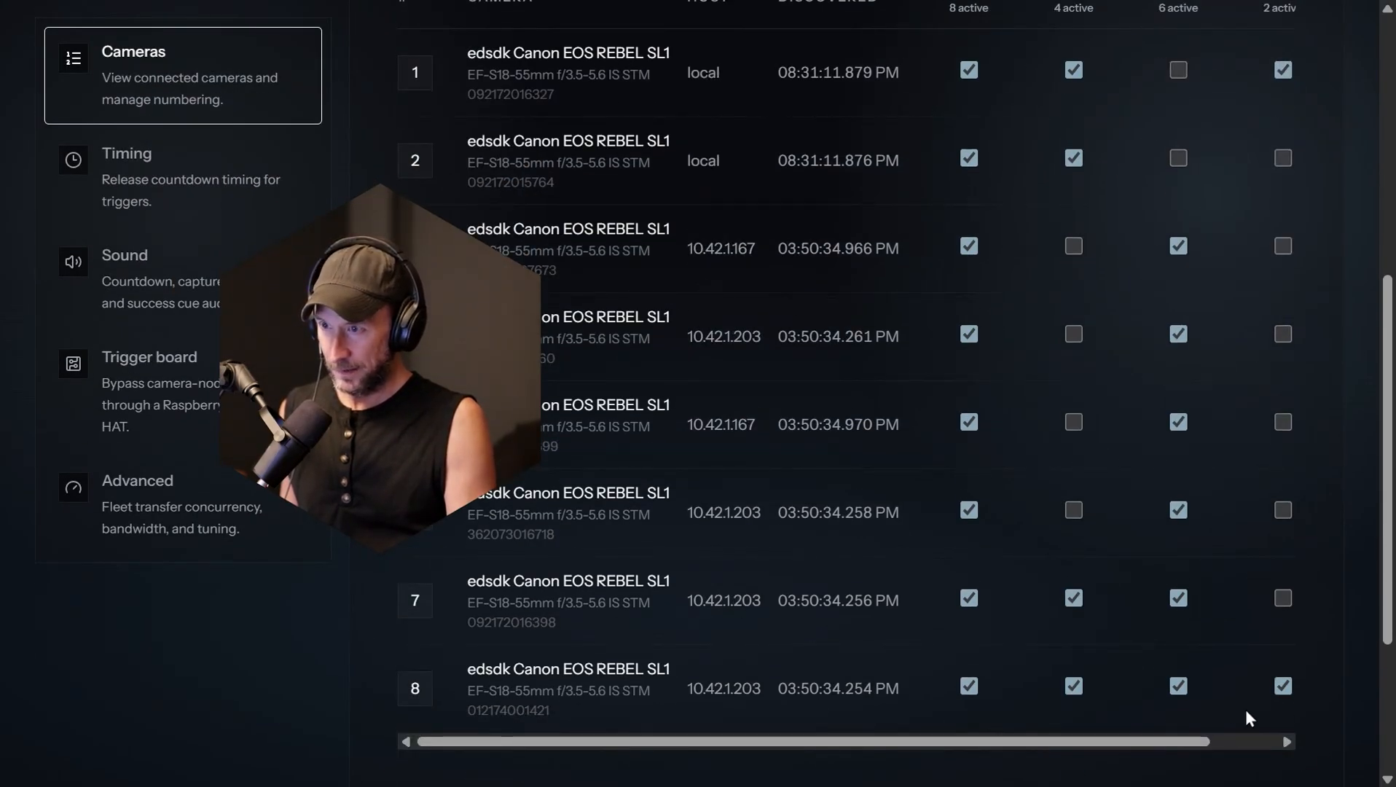
{"action": "scroll", "coordinate": [1265, 648], "scroll_direction": "up", "scroll_amount": 6}
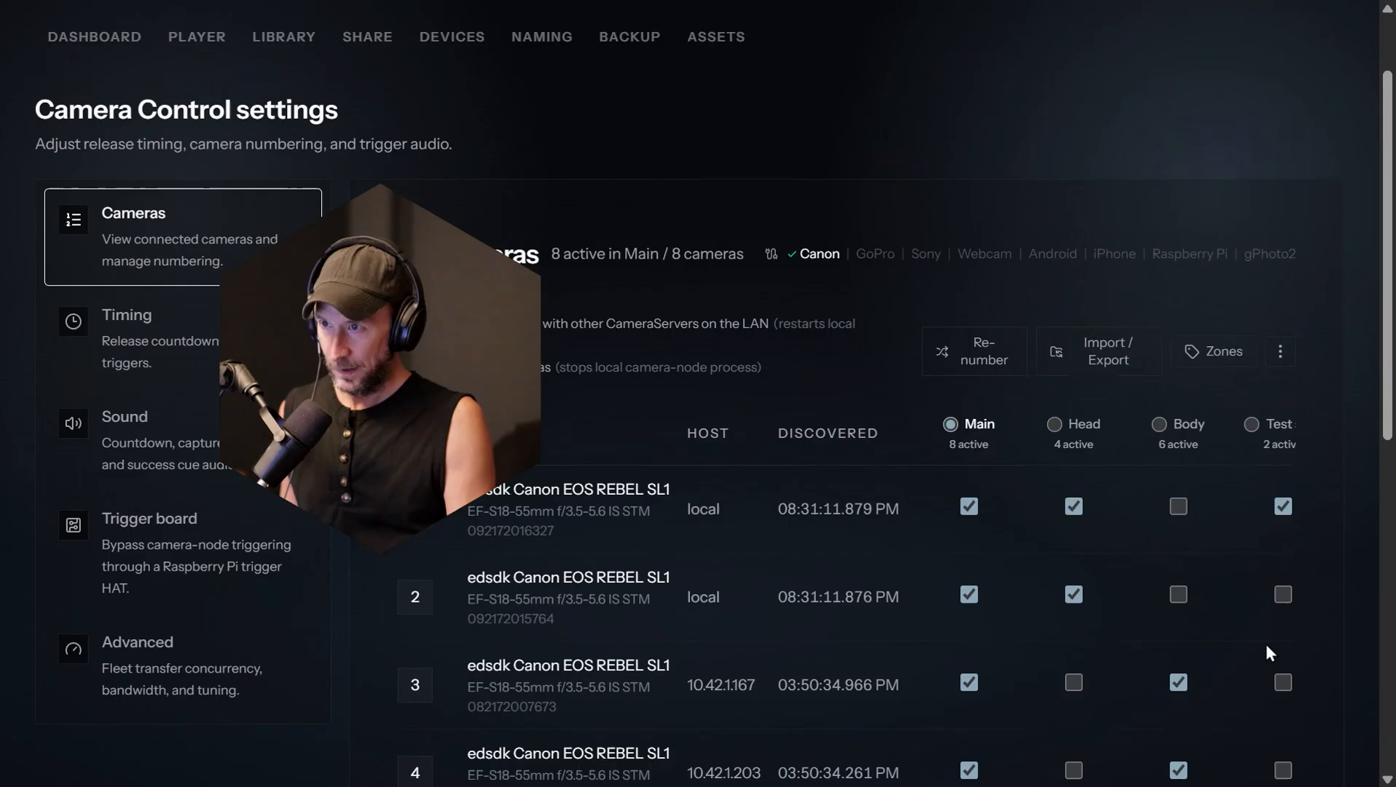
Step: Review the camera zone definitions and their options, close them and return to the dashboard
{"action": "left_click", "coordinate": [1230, 360]}
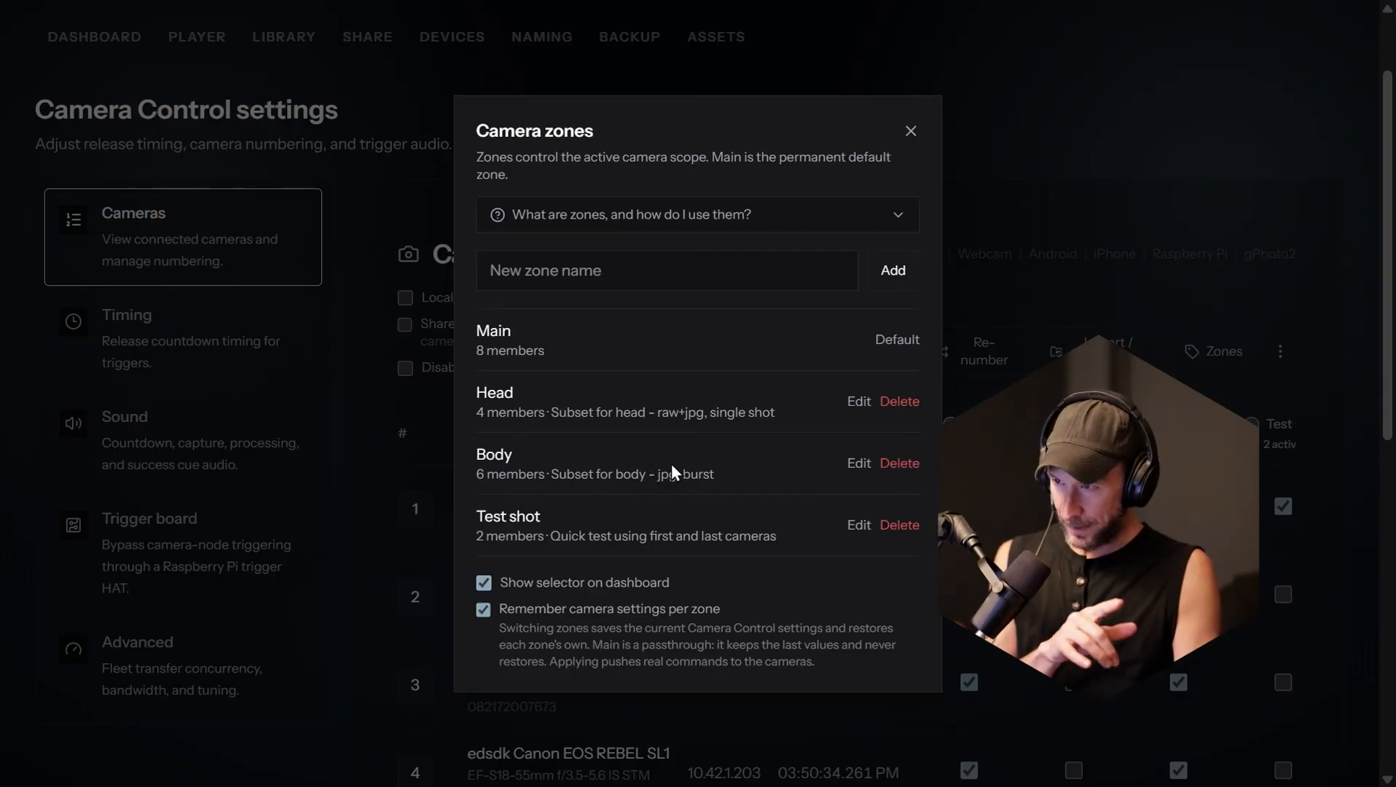
{"action": "left_click", "coordinate": [393, 425]}
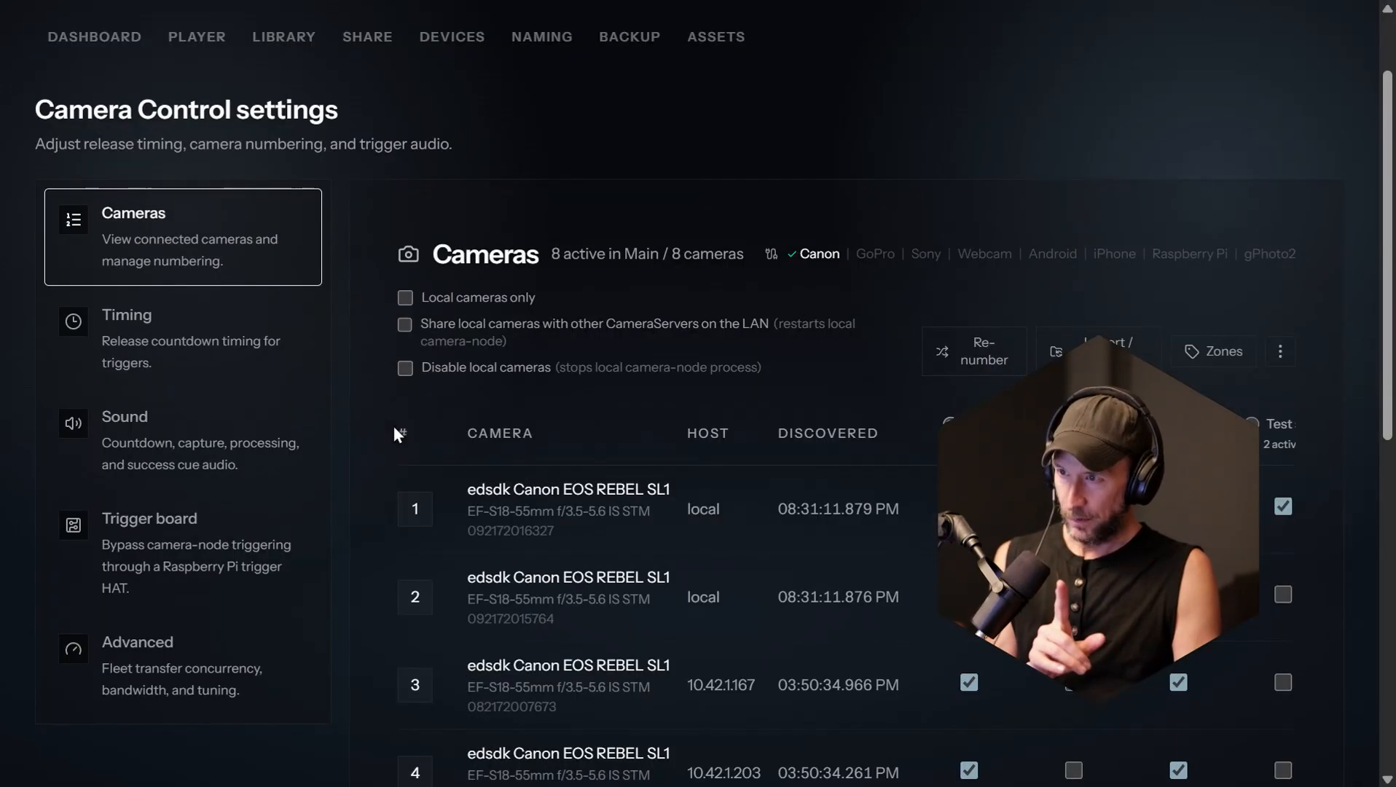
{"action": "scroll", "coordinate": [256, 291], "scroll_direction": "up", "scroll_amount": 2}
{"action": "left_click", "coordinate": [109, 153]}
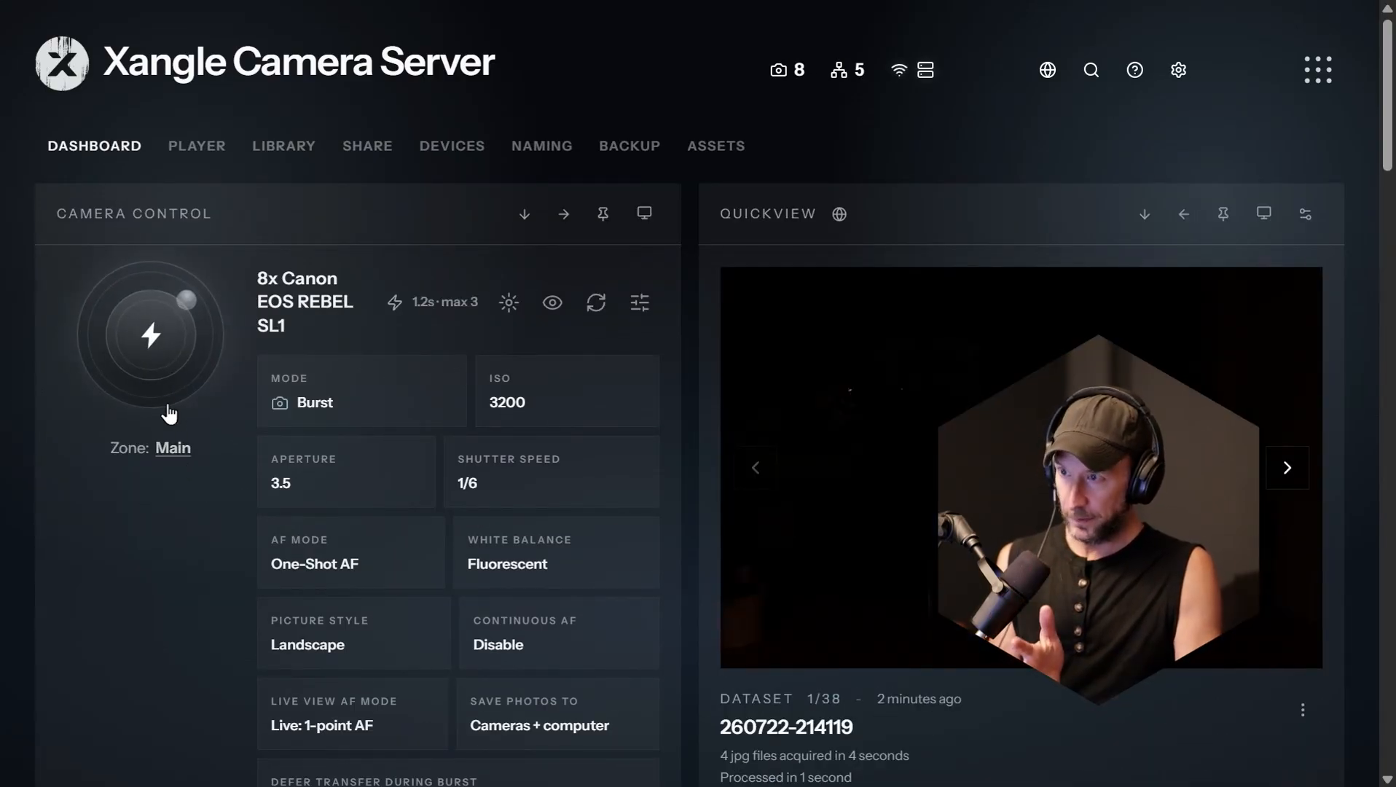
Step: Switch the active camera zone to Head and set its ISO to 3200
{"action": "left_click", "coordinate": [173, 448]}
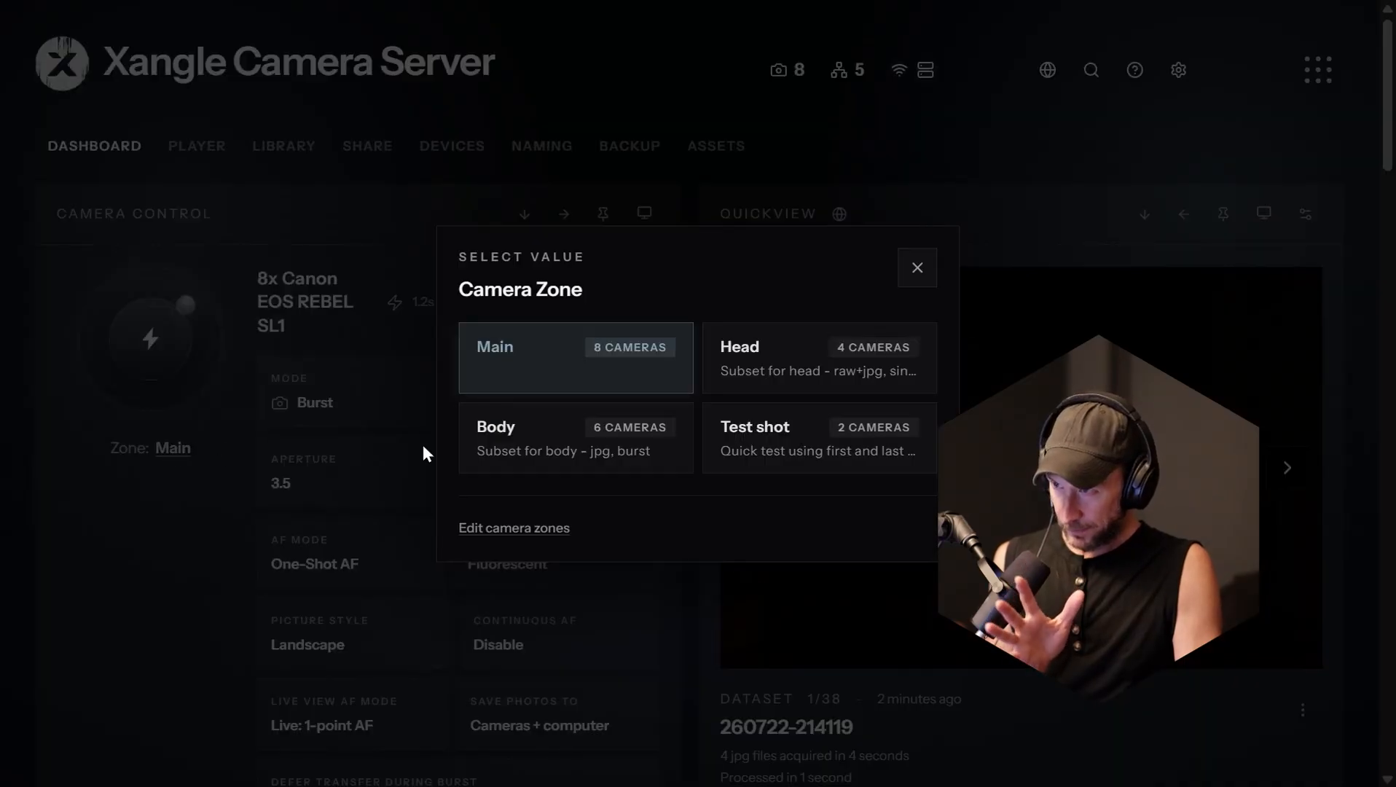
{"action": "left_click", "coordinate": [759, 376]}
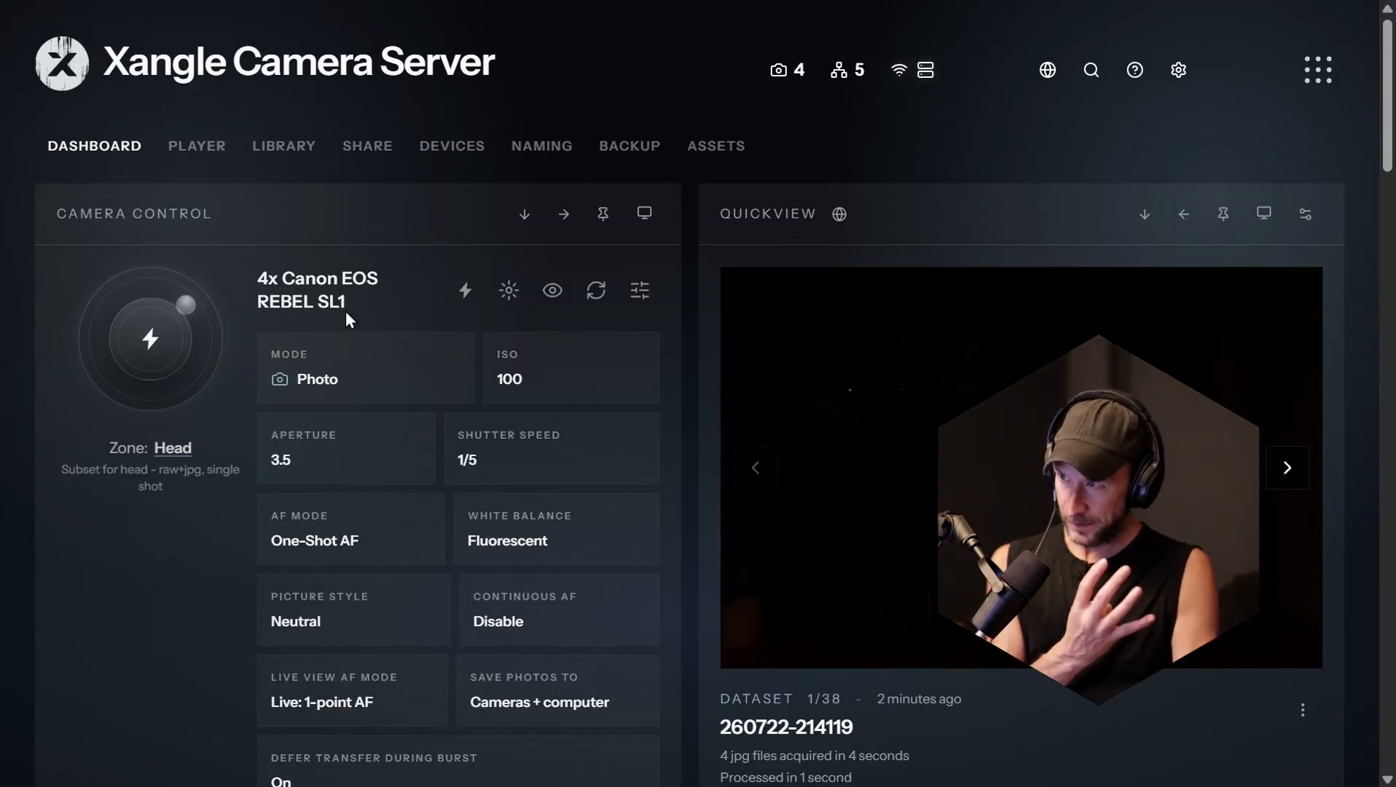
{"action": "left_click", "coordinate": [555, 376]}
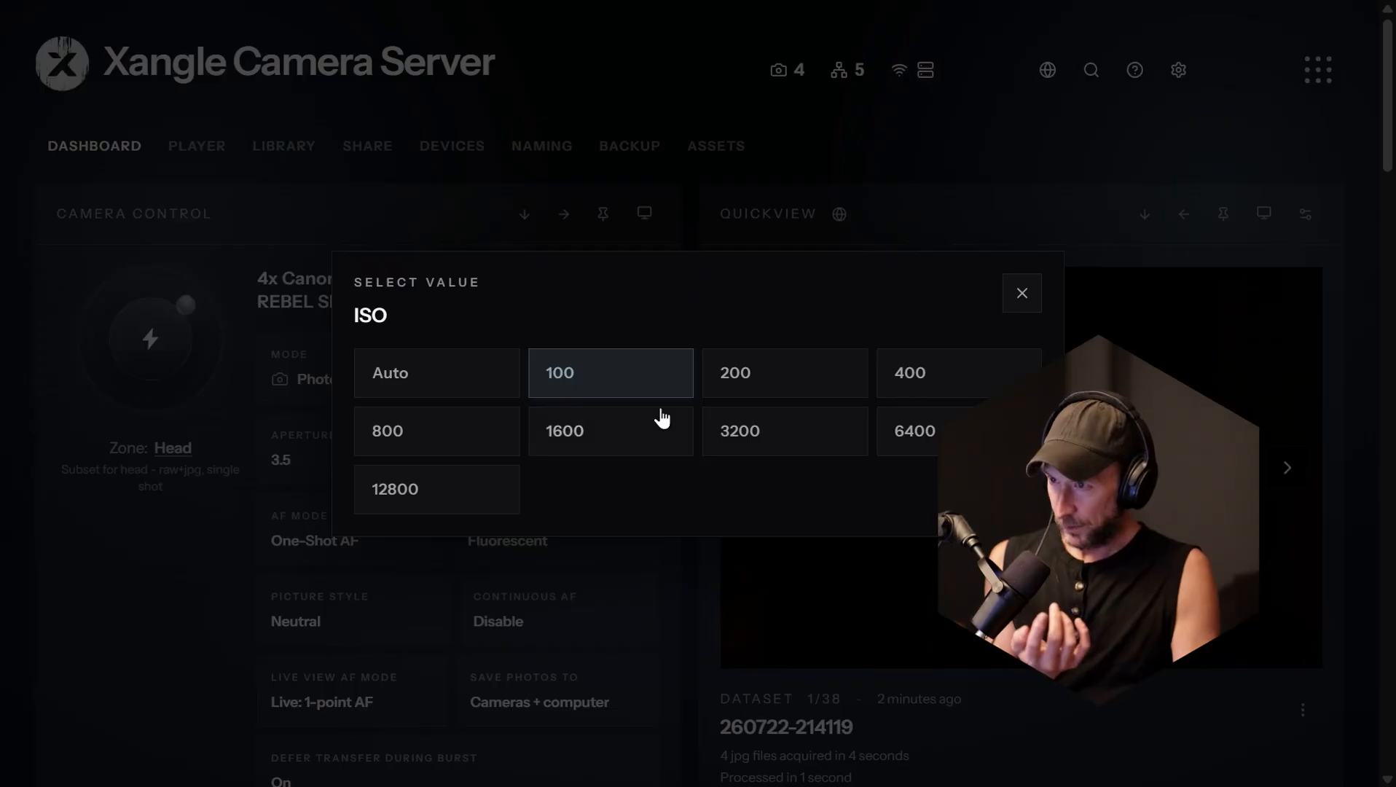
{"action": "left_click", "coordinate": [756, 450]}
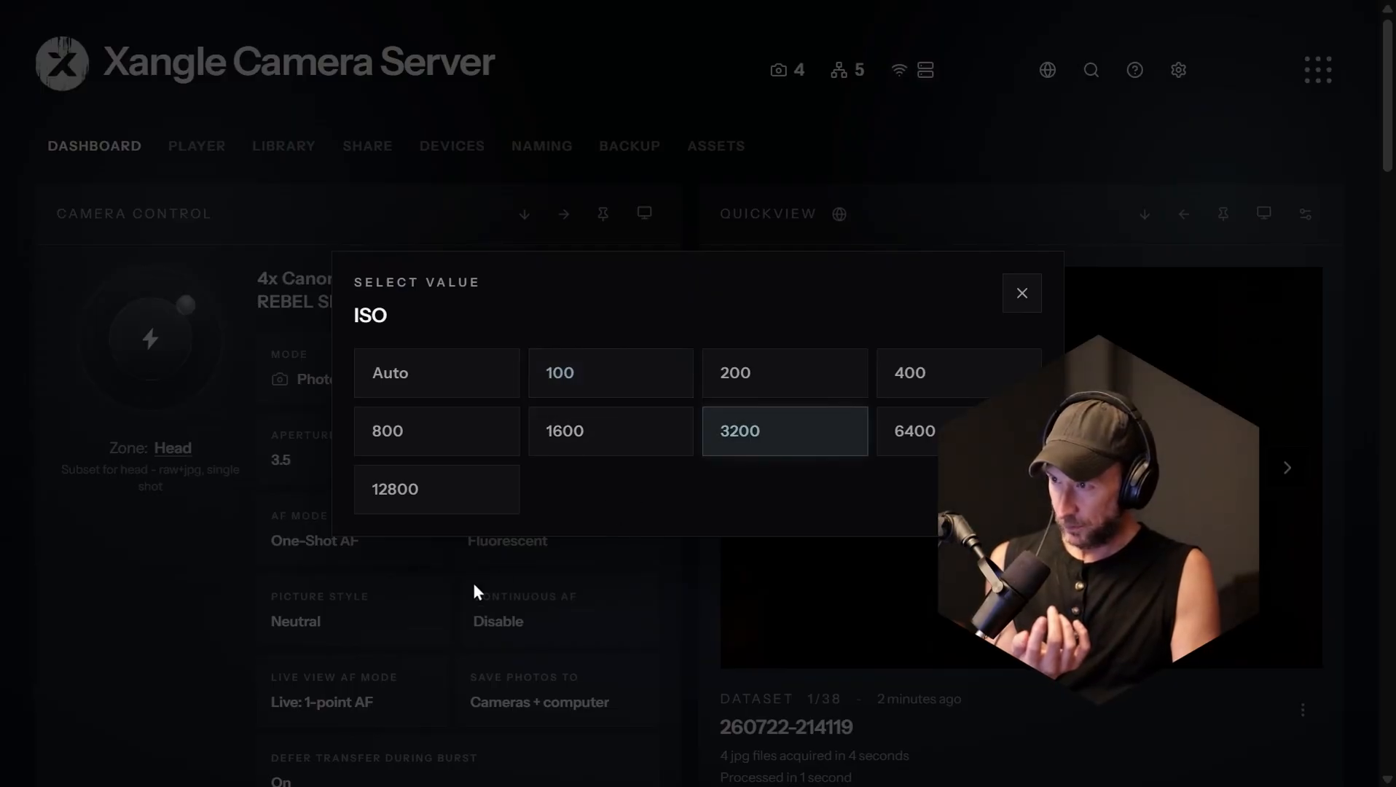
{"action": "left_click", "coordinate": [97, 685]}
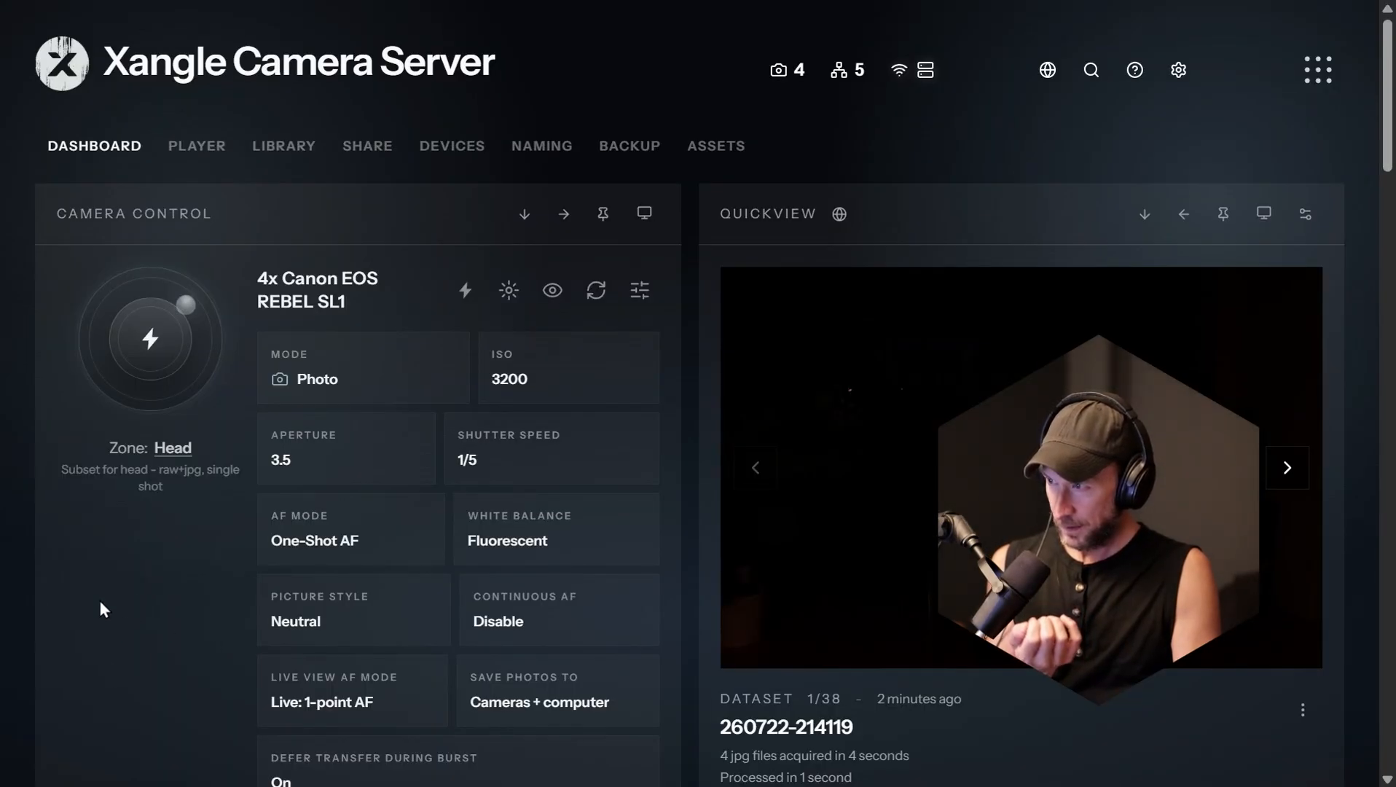
Step: Check the Head zone's remaining camera settings and trigger a photo capture
{"action": "scroll", "coordinate": [179, 589], "scroll_direction": "down", "scroll_amount": 3}
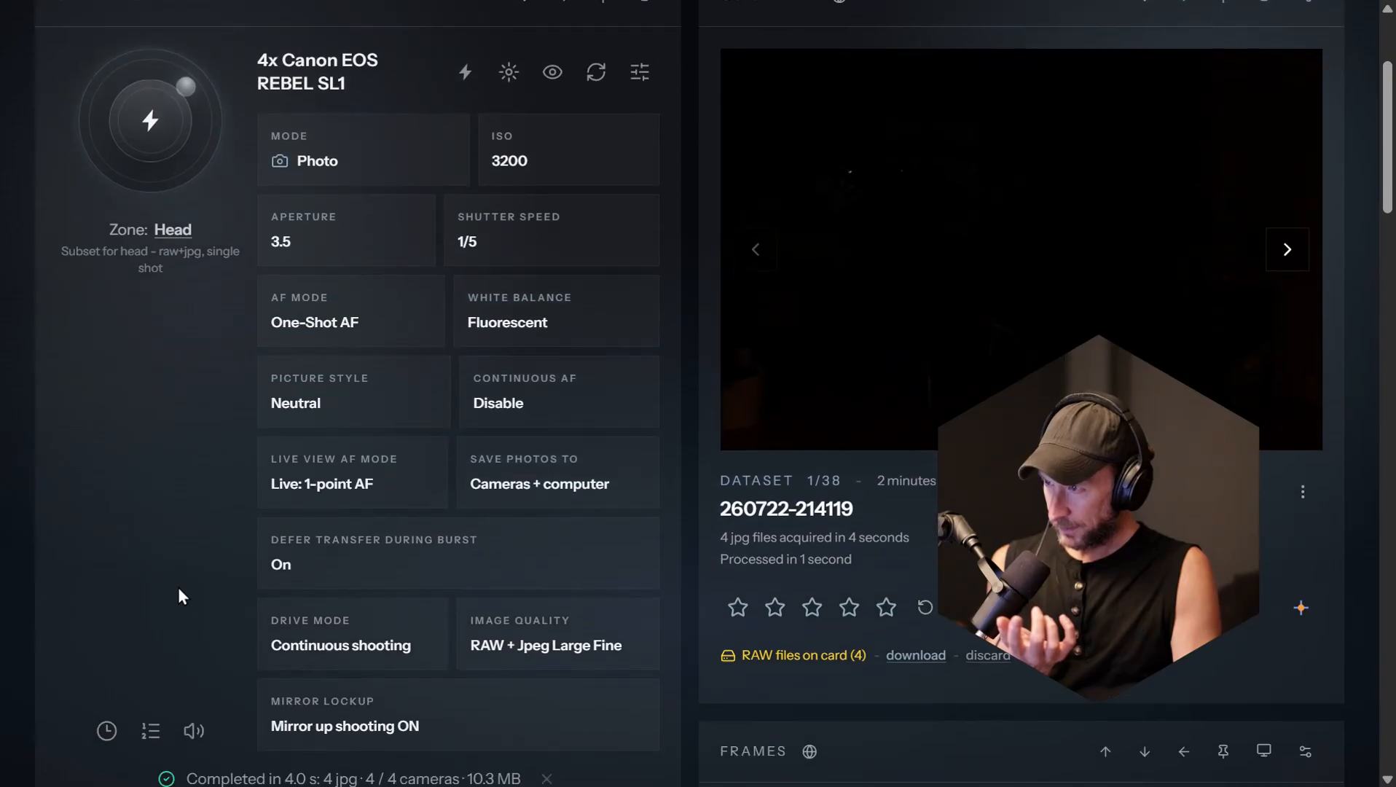
{"action": "scroll", "coordinate": [178, 589], "scroll_direction": "up", "scroll_amount": 3}
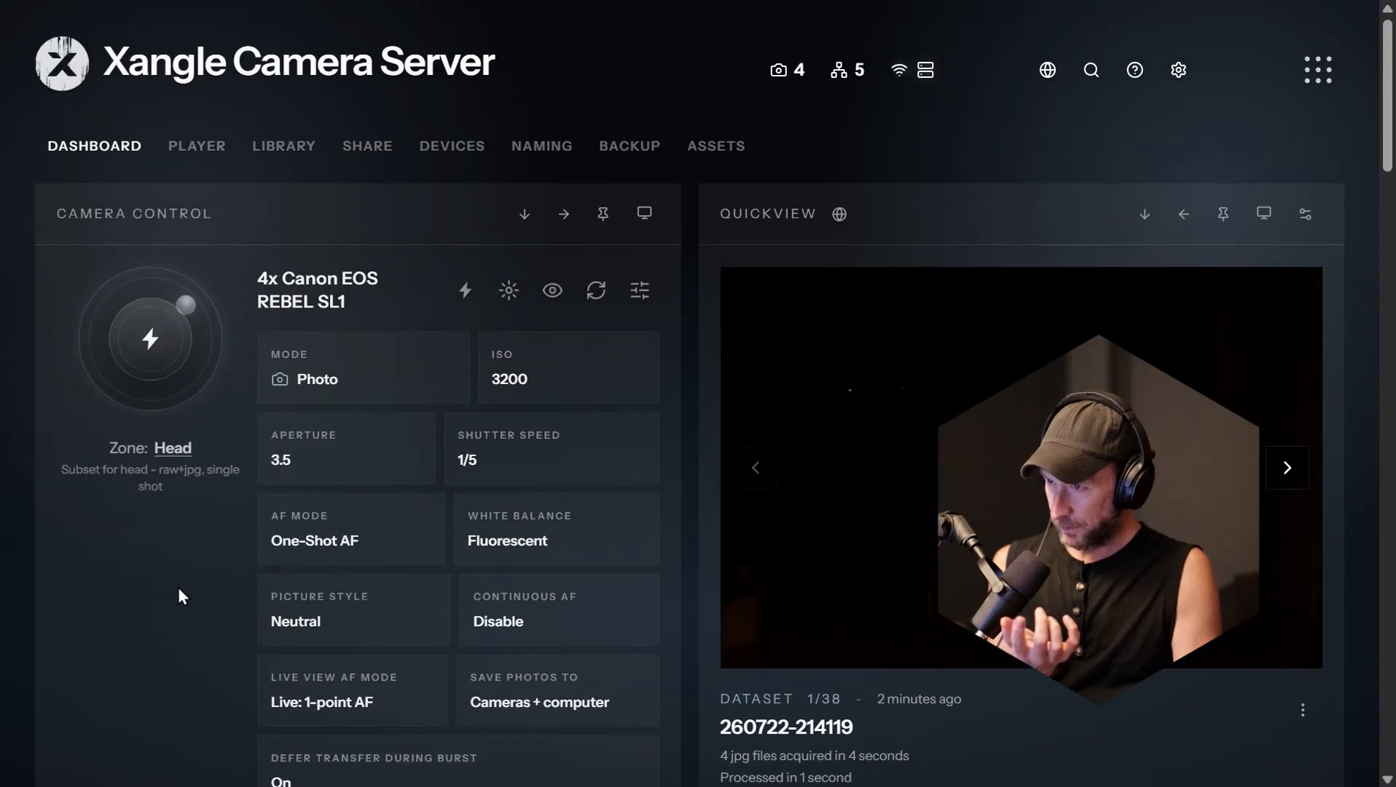
{"action": "left_click", "coordinate": [168, 349]}
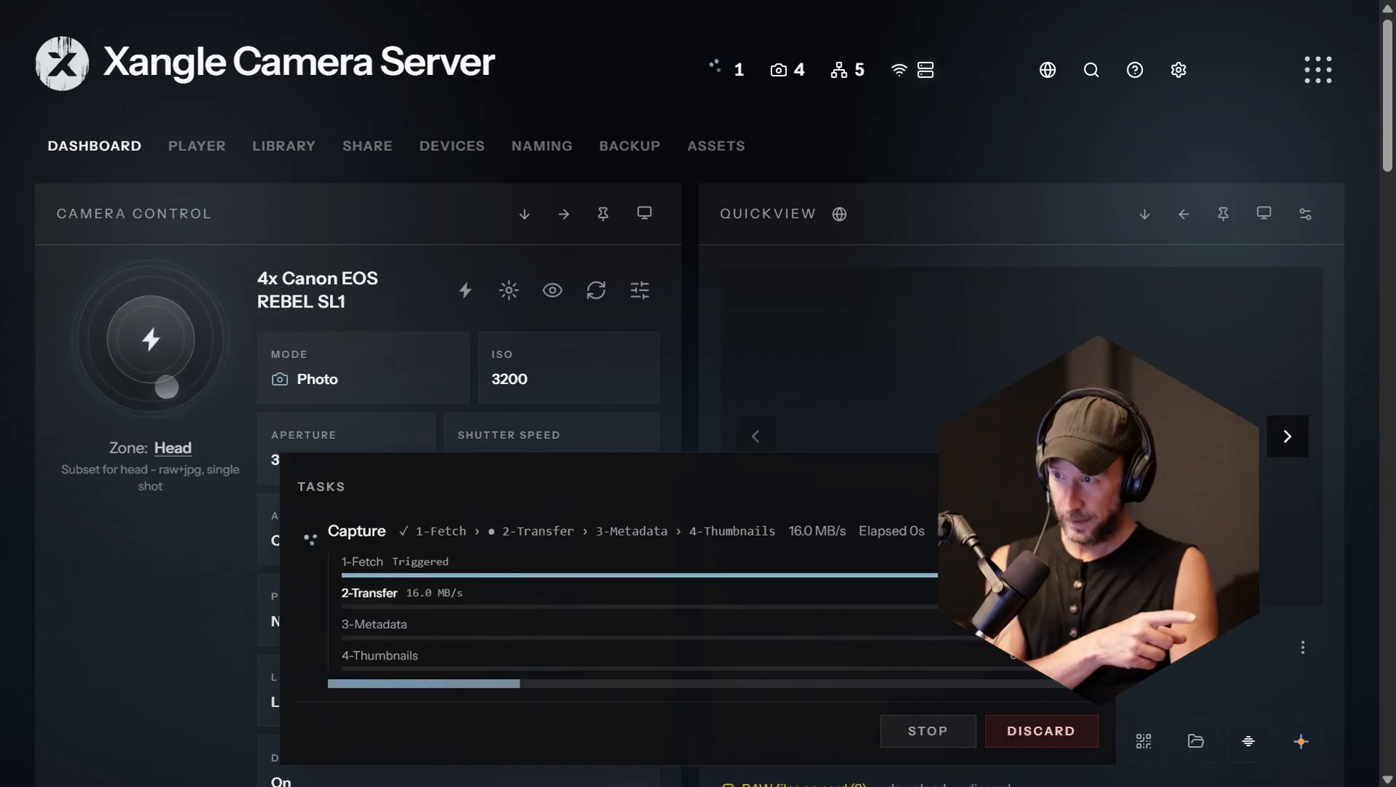
Step: View the frames of the new Head capture full screen, starting from 0001.jpg, and close the viewer
{"action": "scroll", "coordinate": [483, 364], "scroll_direction": "down", "scroll_amount": 5}
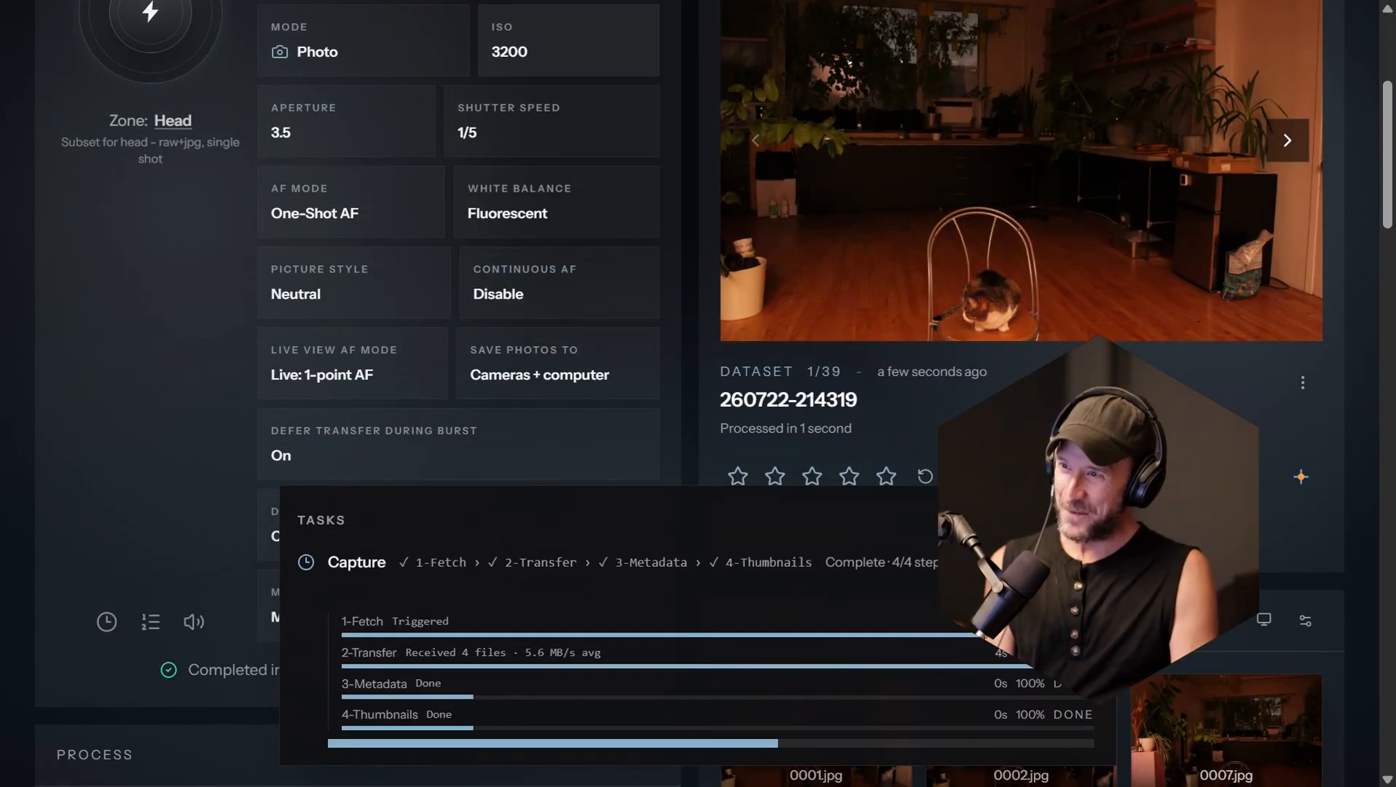
{"action": "scroll", "coordinate": [723, 188], "scroll_direction": "down", "scroll_amount": 8}
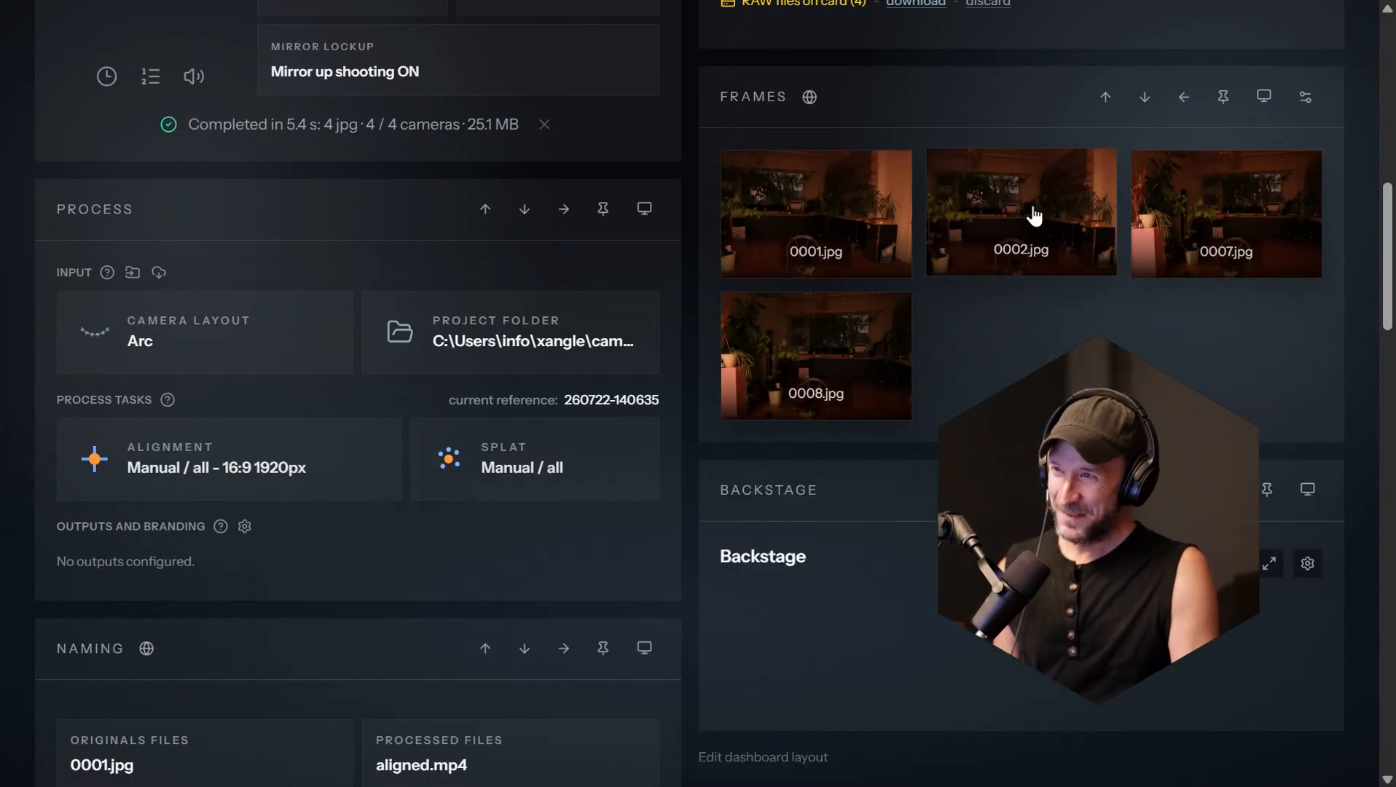
{"action": "left_click", "coordinate": [802, 237]}
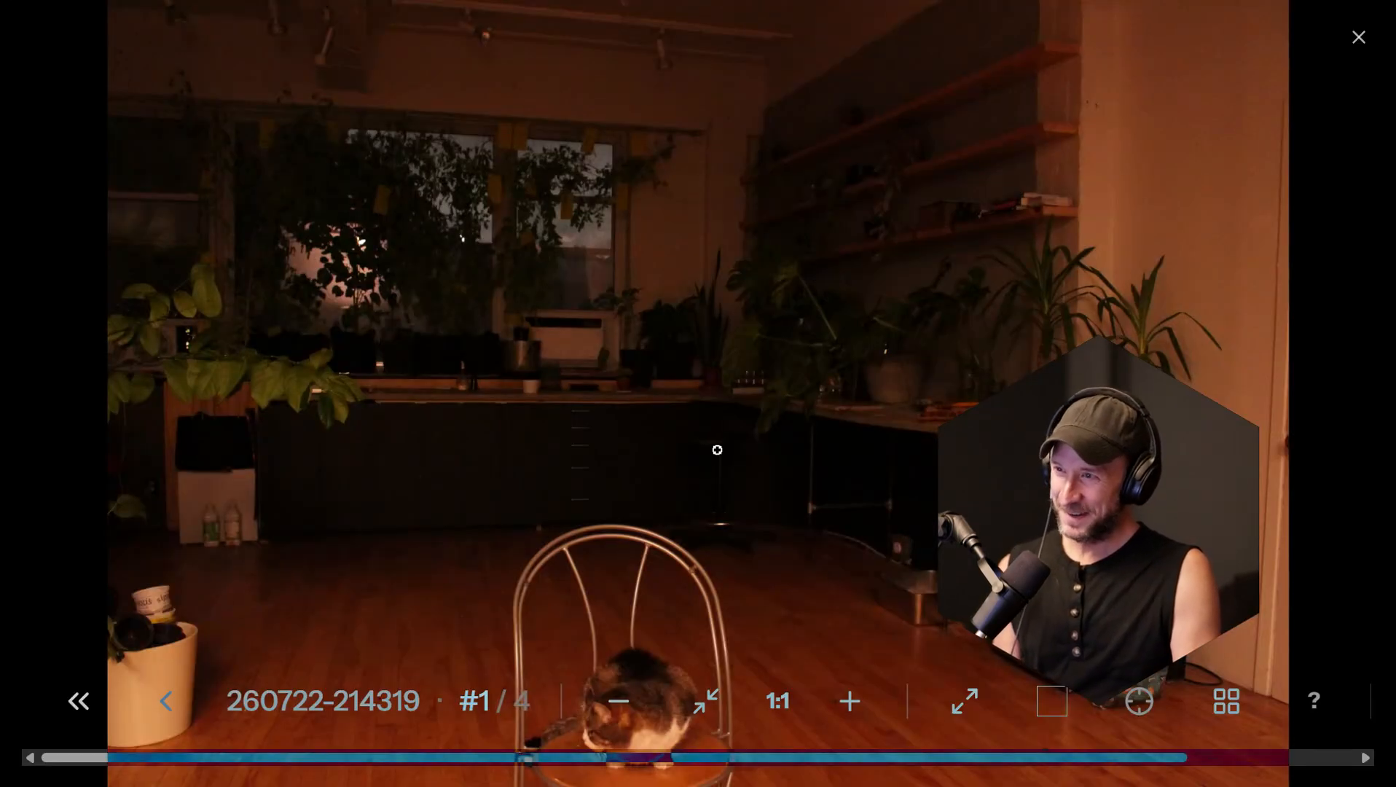
{"action": "key", "text": "Left"}
{"action": "key", "text": "Left"}
{"action": "key", "text": "Left"}
{"action": "key", "text": "Left"}
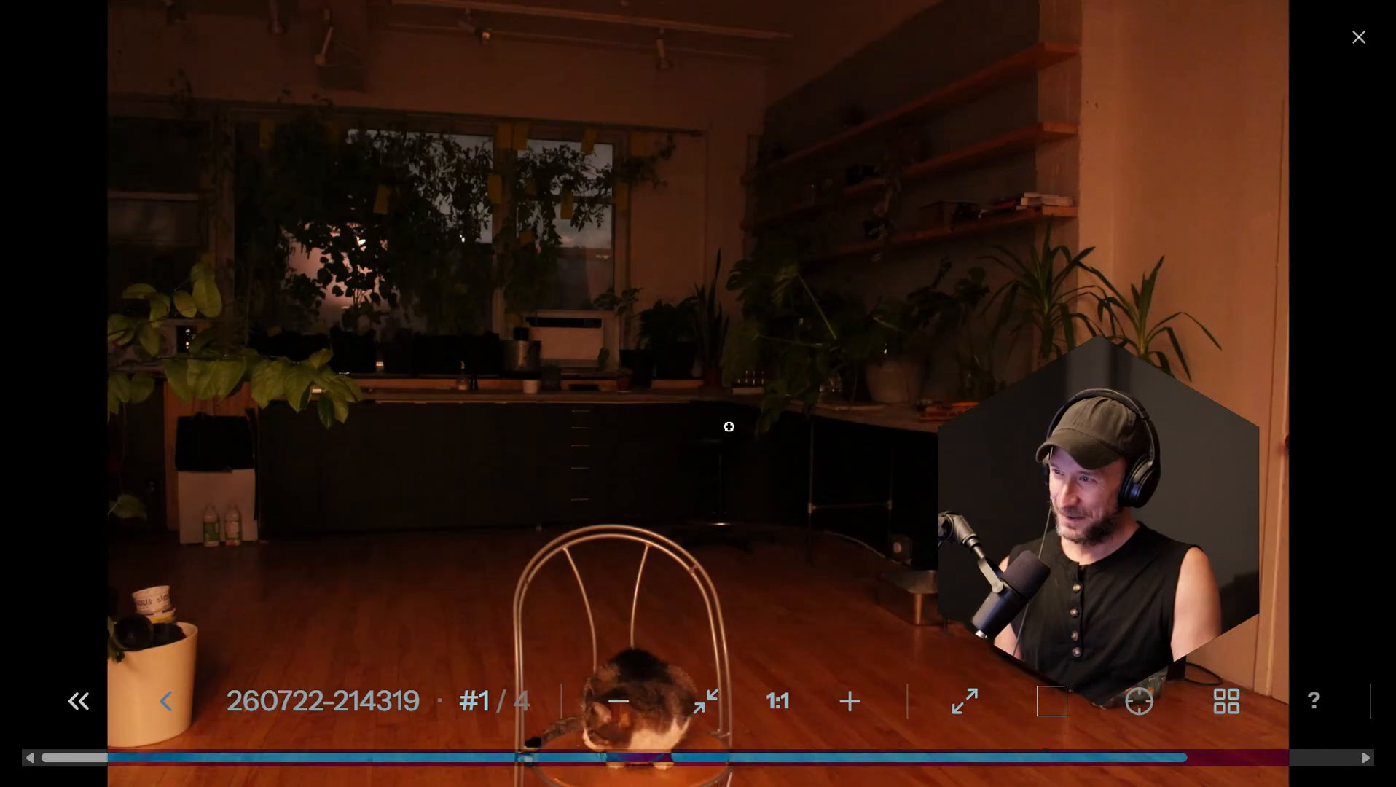
{"action": "key", "text": "Left"}
{"action": "key", "text": "Left"}
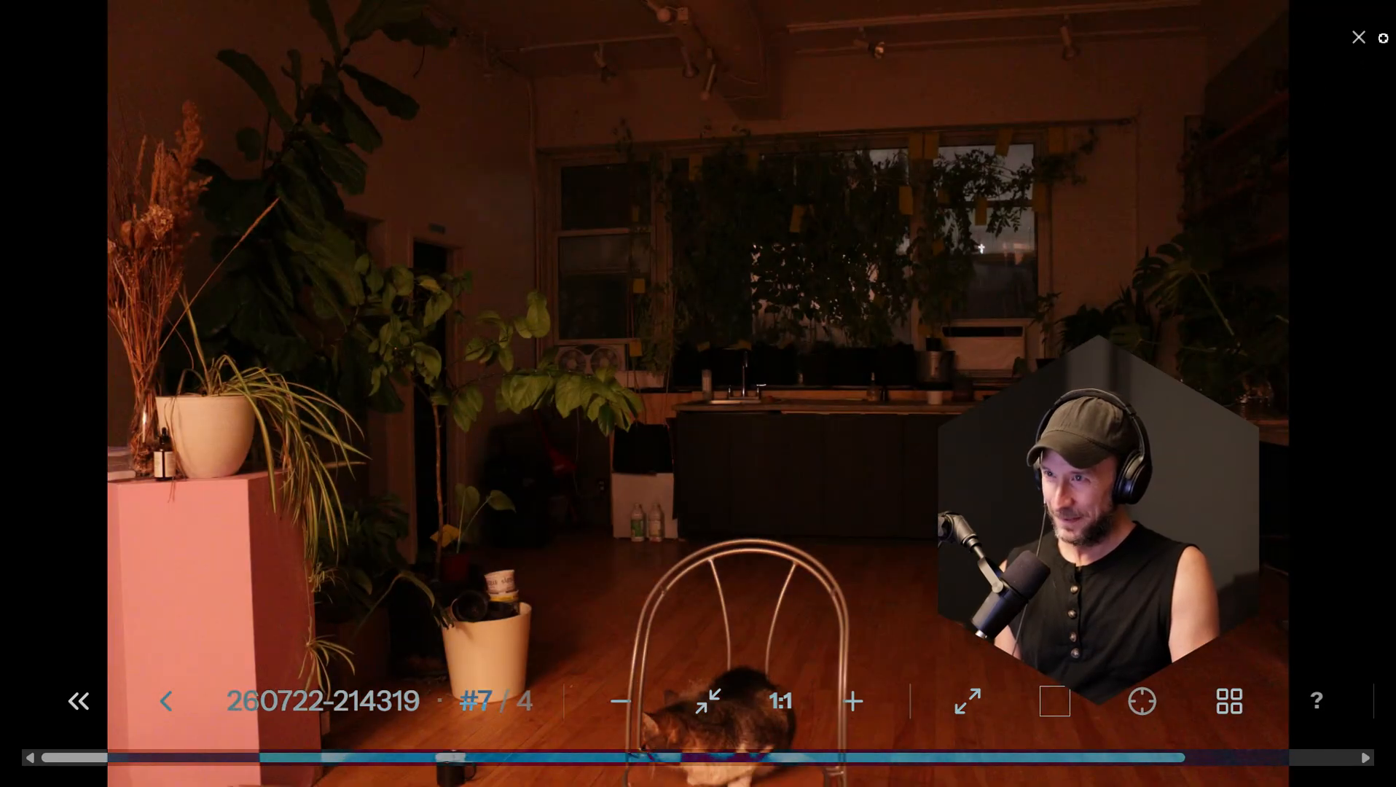
{"action": "left_click", "coordinate": [1365, 40]}
Step: Look over the camera zone choices and the options for exchanging settings between Head and Main, leaving the zone as is
{"action": "scroll", "coordinate": [320, 398], "scroll_direction": "up", "scroll_amount": 15}
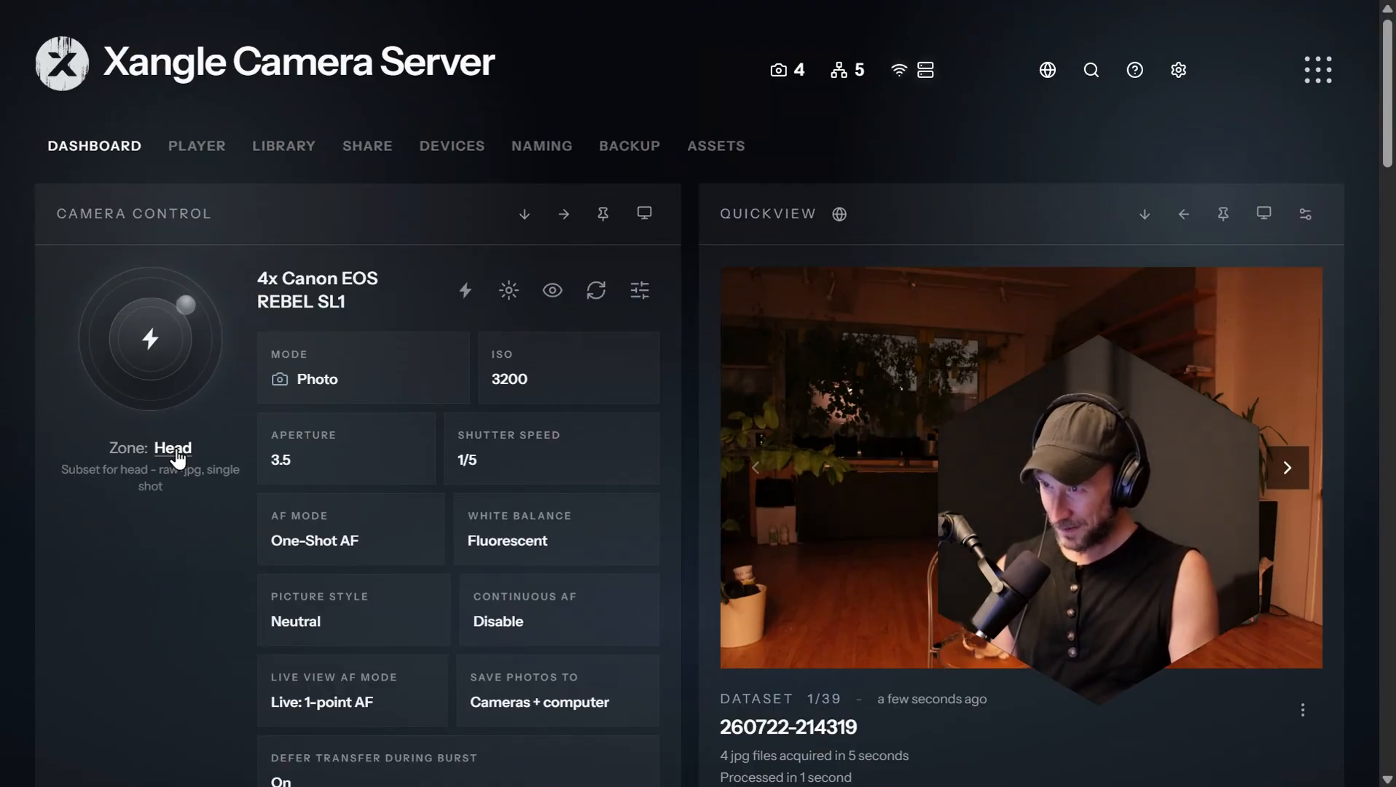
{"action": "left_click", "coordinate": [173, 449]}
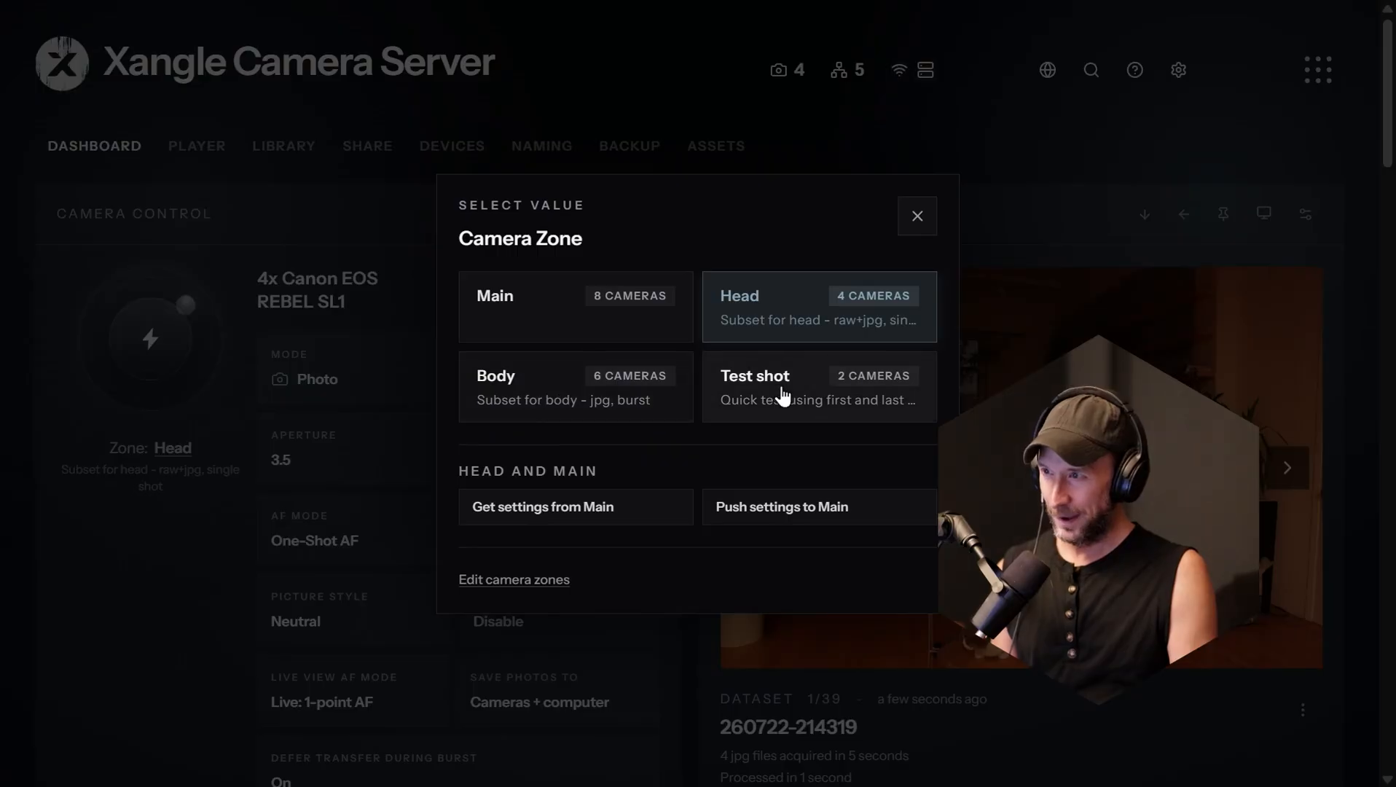
{"action": "left_click", "coordinate": [150, 555]}
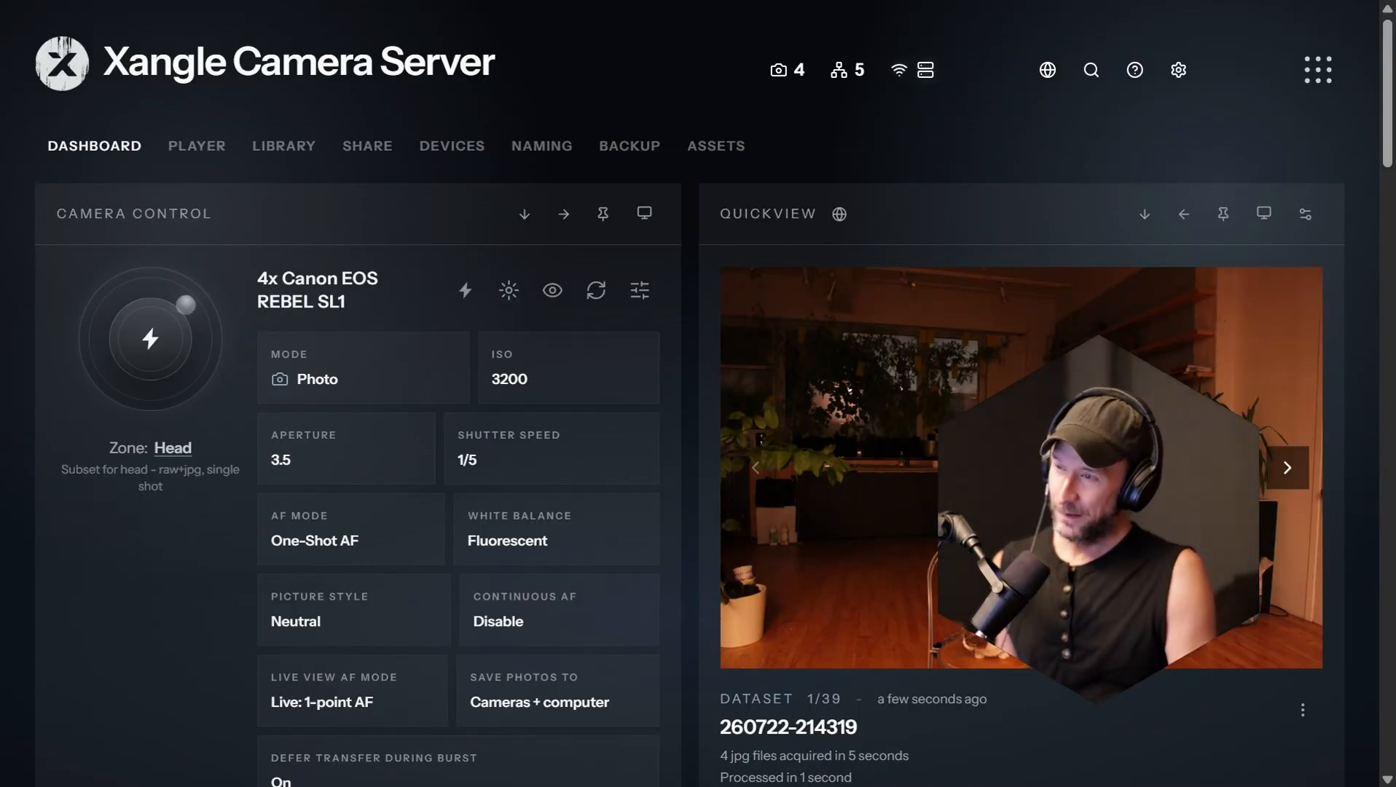
Step: Switch the active camera zone to Body and trigger a burst capture
{"action": "key", "text": "3"}
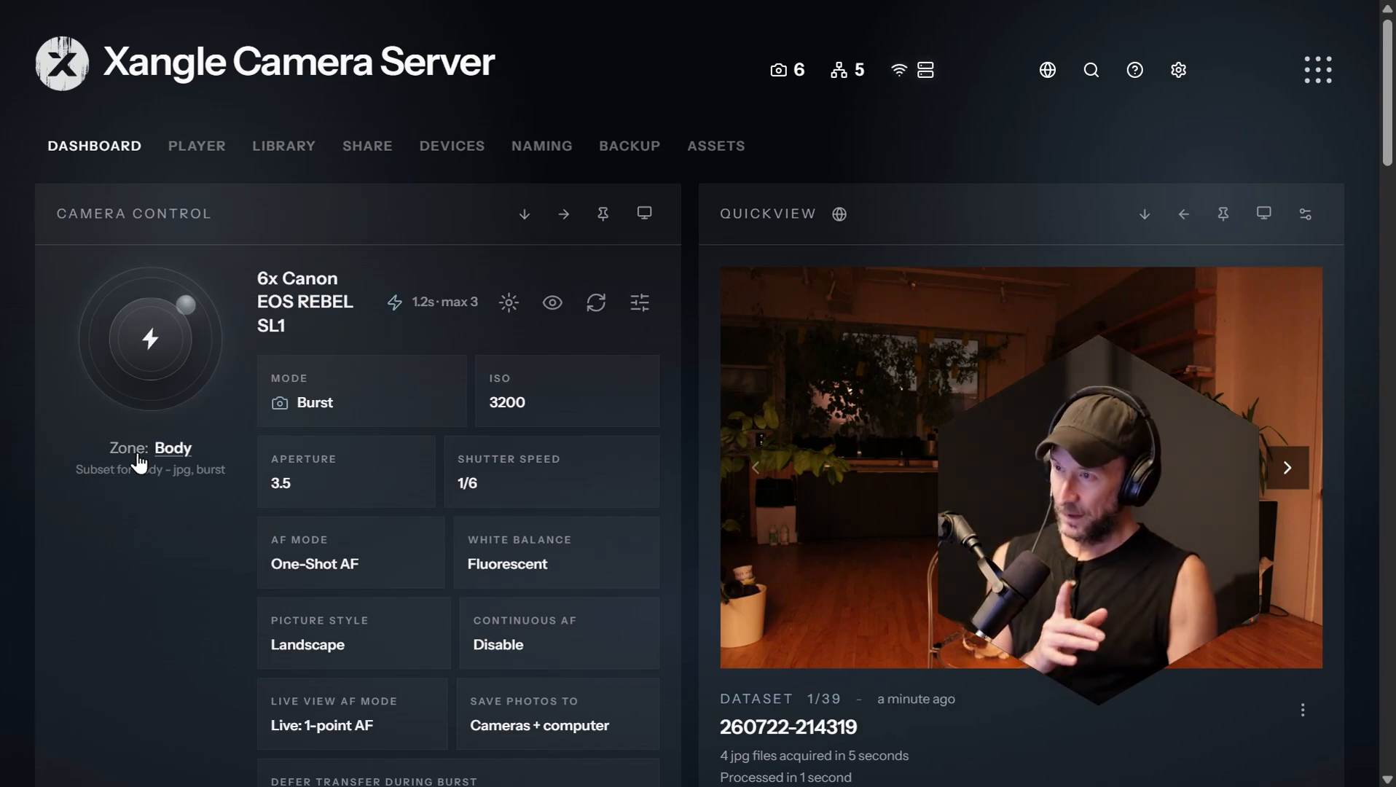
{"action": "left_click", "coordinate": [145, 352]}
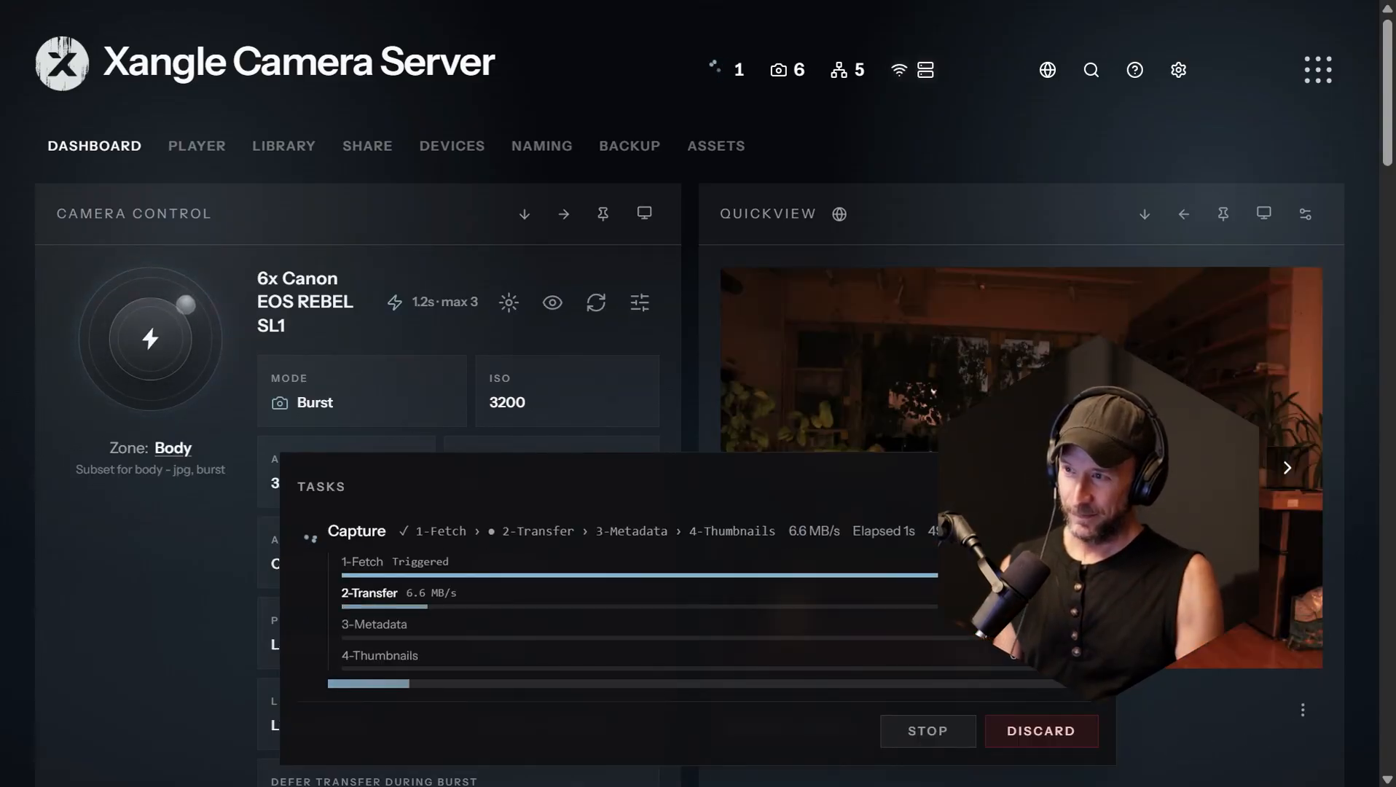
Step: Examine the frames and iterations of the new burst dataset and the Body zone's camera settings
{"action": "scroll", "coordinate": [758, 293], "scroll_direction": "down", "scroll_amount": 1}
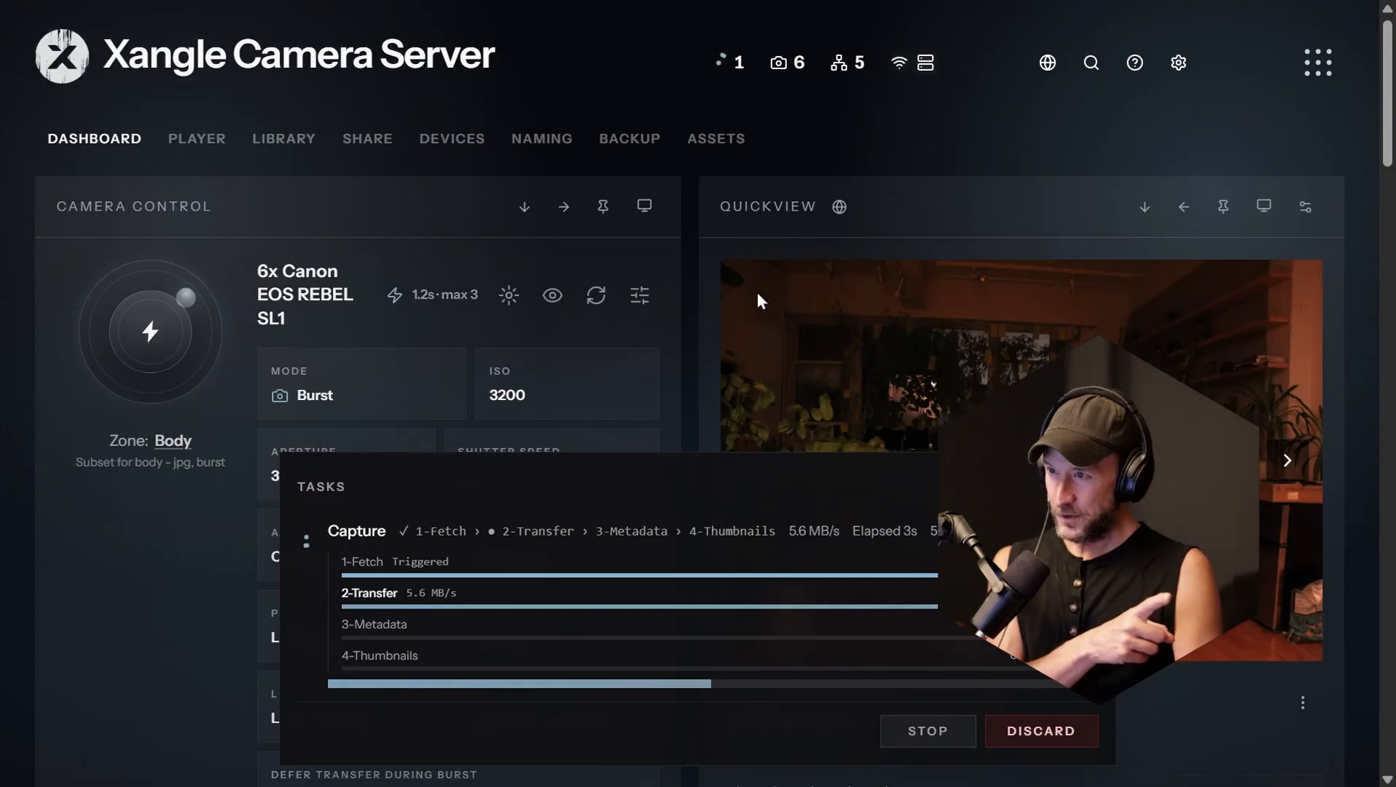
{"action": "scroll", "coordinate": [758, 295], "scroll_direction": "down", "scroll_amount": 6}
{"action": "scroll", "coordinate": [757, 291], "scroll_direction": "down", "scroll_amount": 4}
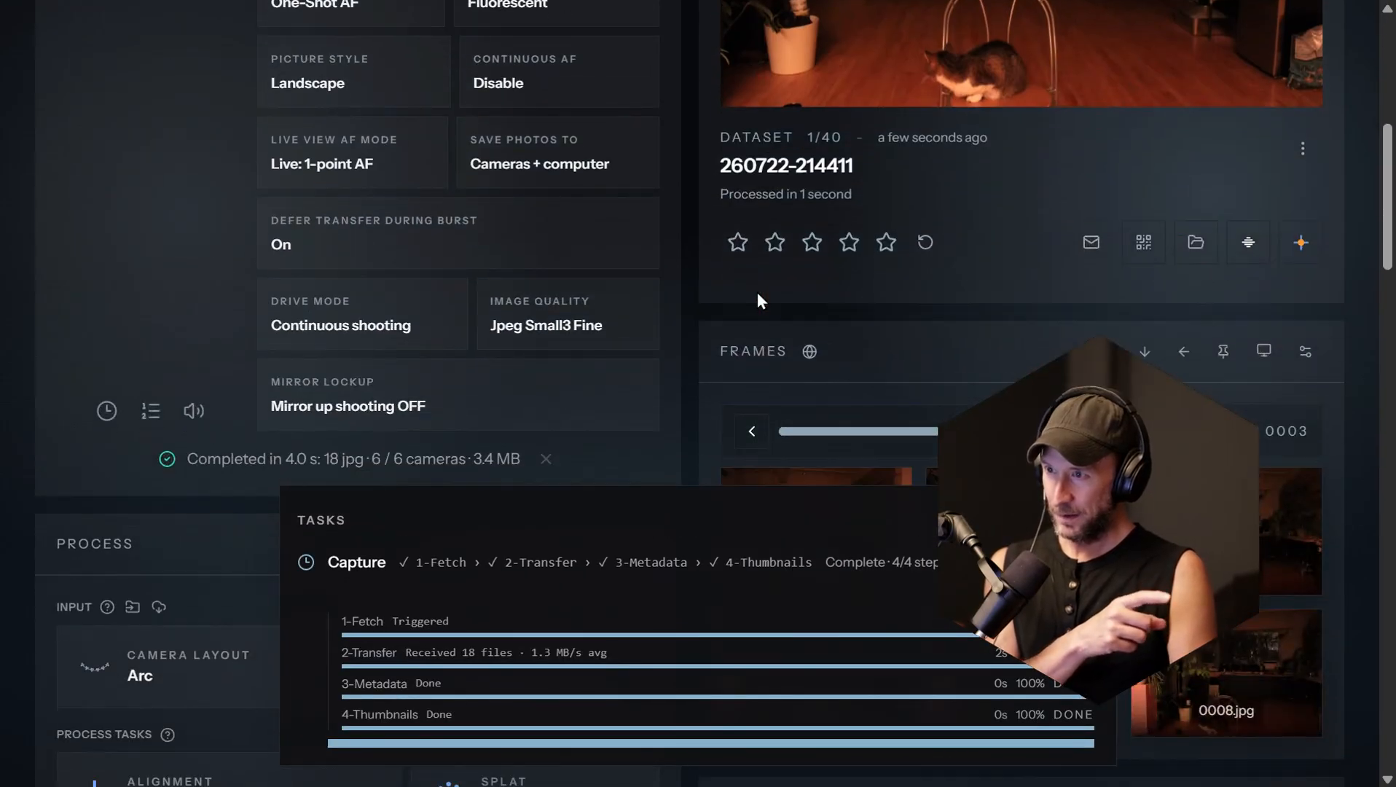
{"action": "mouse_move", "coordinate": [1048, 141]}
{"action": "left_mouse_down"}
{"action": "mouse_move", "coordinate": [740, 116]}
{"action": "mouse_move", "coordinate": [1069, 140]}
{"action": "mouse_move", "coordinate": [735, 131]}
{"action": "mouse_move", "coordinate": [1049, 144]}
{"action": "left_mouse_up"}
{"action": "scroll", "coordinate": [350, 474], "scroll_direction": "up", "scroll_amount": 7}
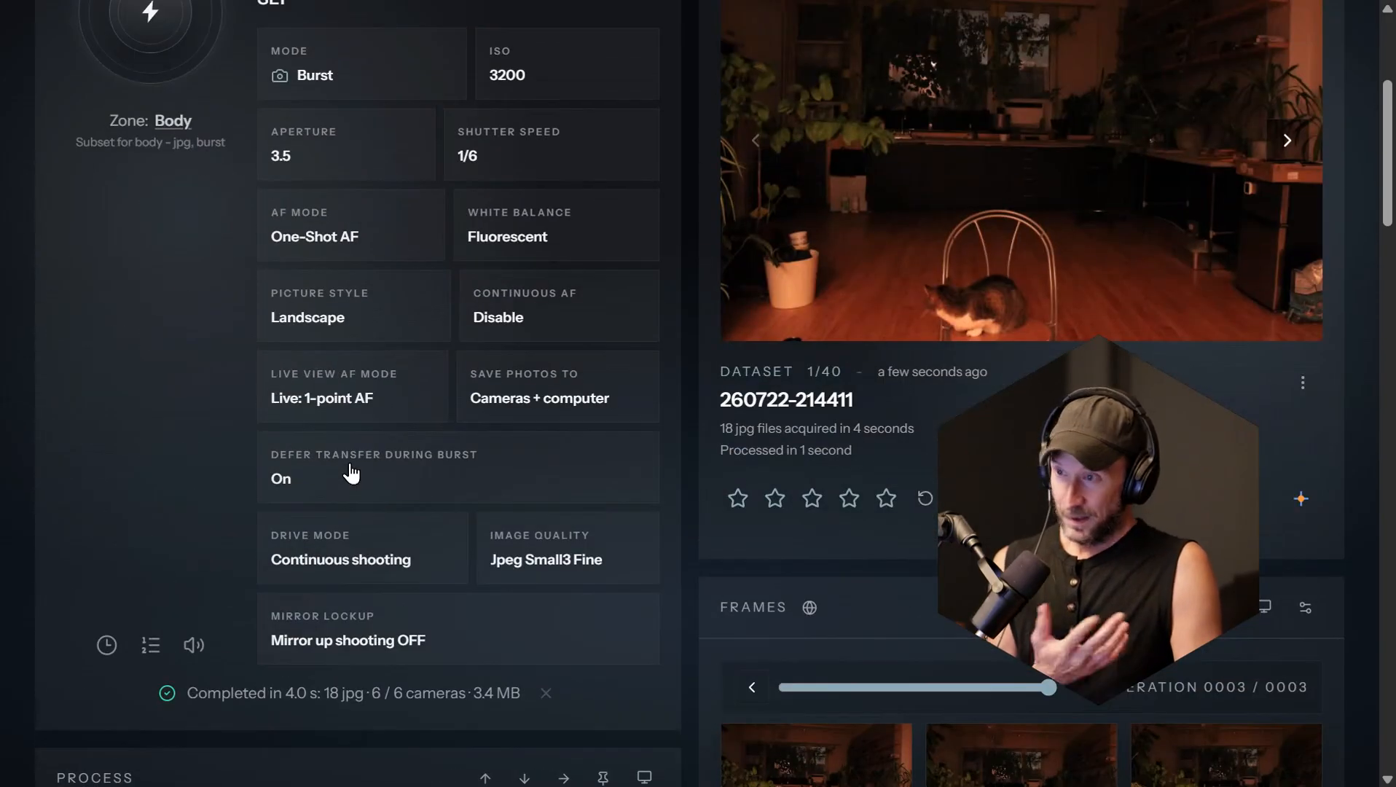
{"action": "scroll", "coordinate": [350, 474], "scroll_direction": "up", "scroll_amount": 4}
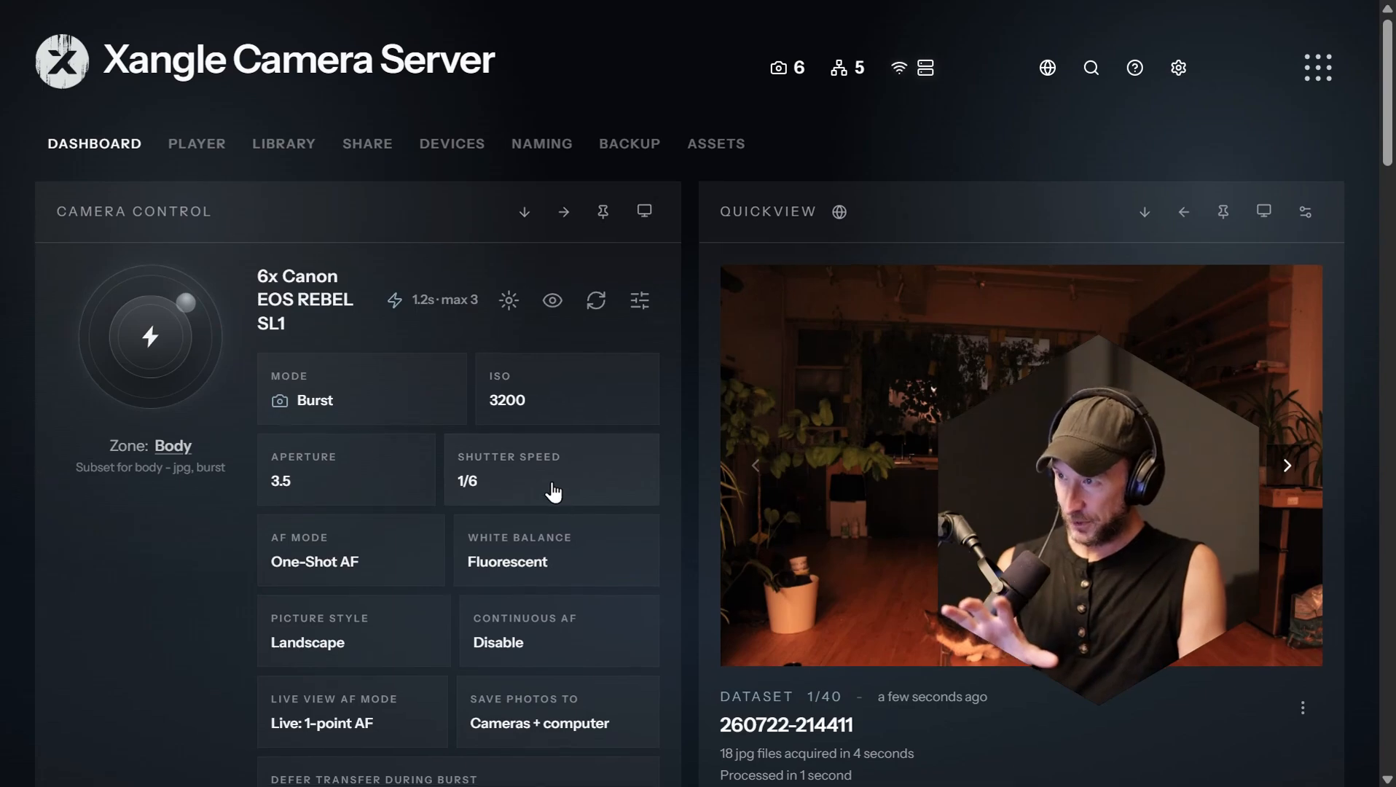
Step: Check the release countdown timing settings and return to the Body zone's camera settings on the dashboard
{"action": "scroll", "coordinate": [233, 518], "scroll_direction": "down", "scroll_amount": 5}
{"action": "left_click", "coordinate": [110, 541]}
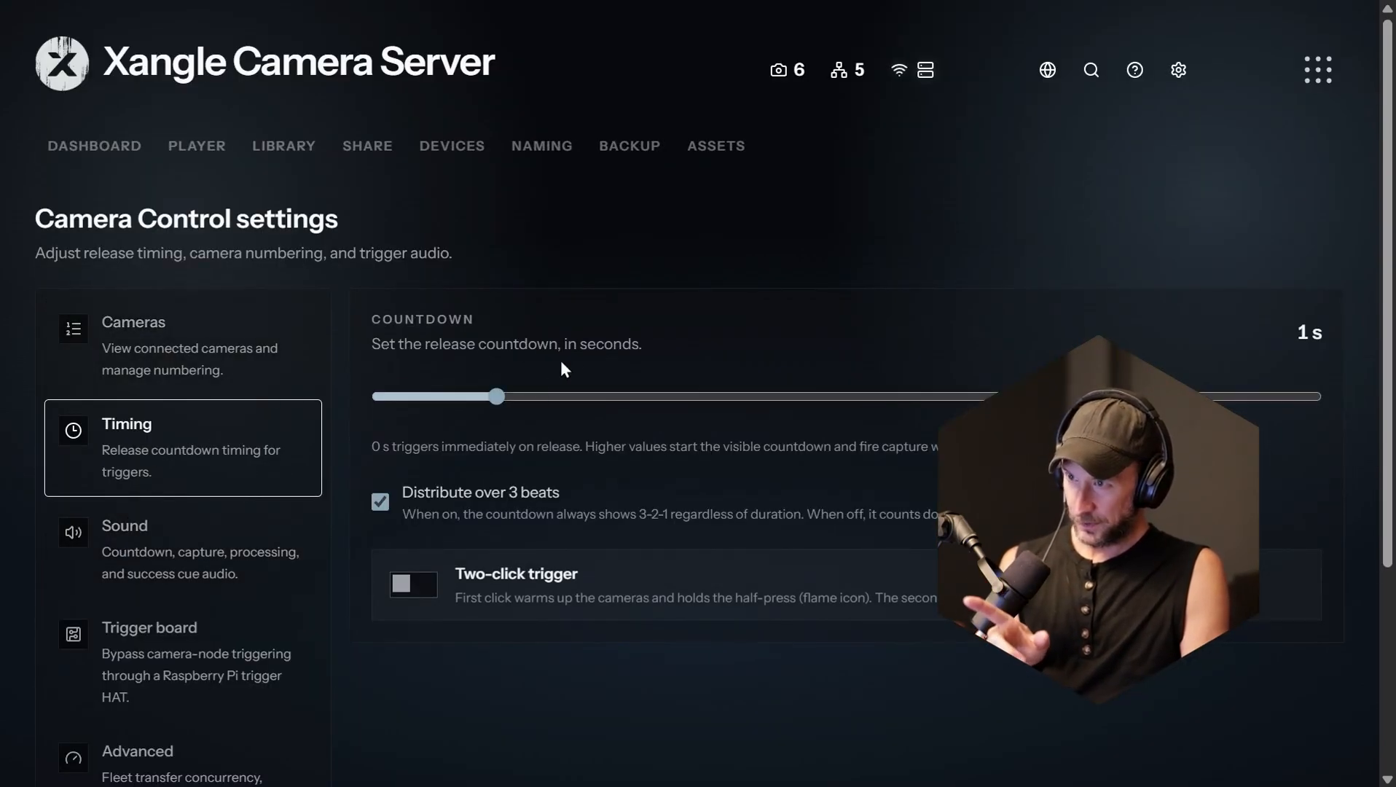
{"action": "left_click", "coordinate": [105, 169]}
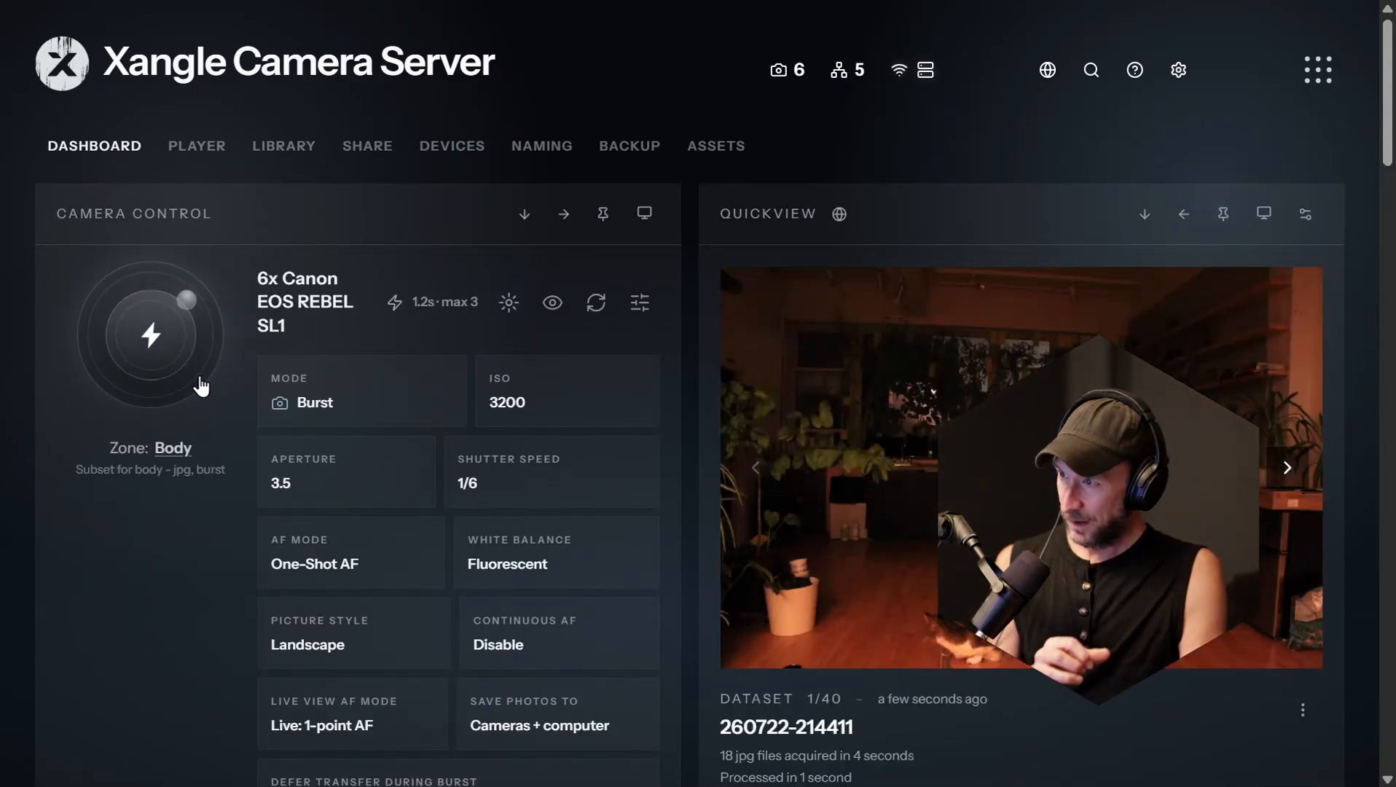
{"action": "scroll", "coordinate": [452, 530], "scroll_direction": "down", "scroll_amount": 5}
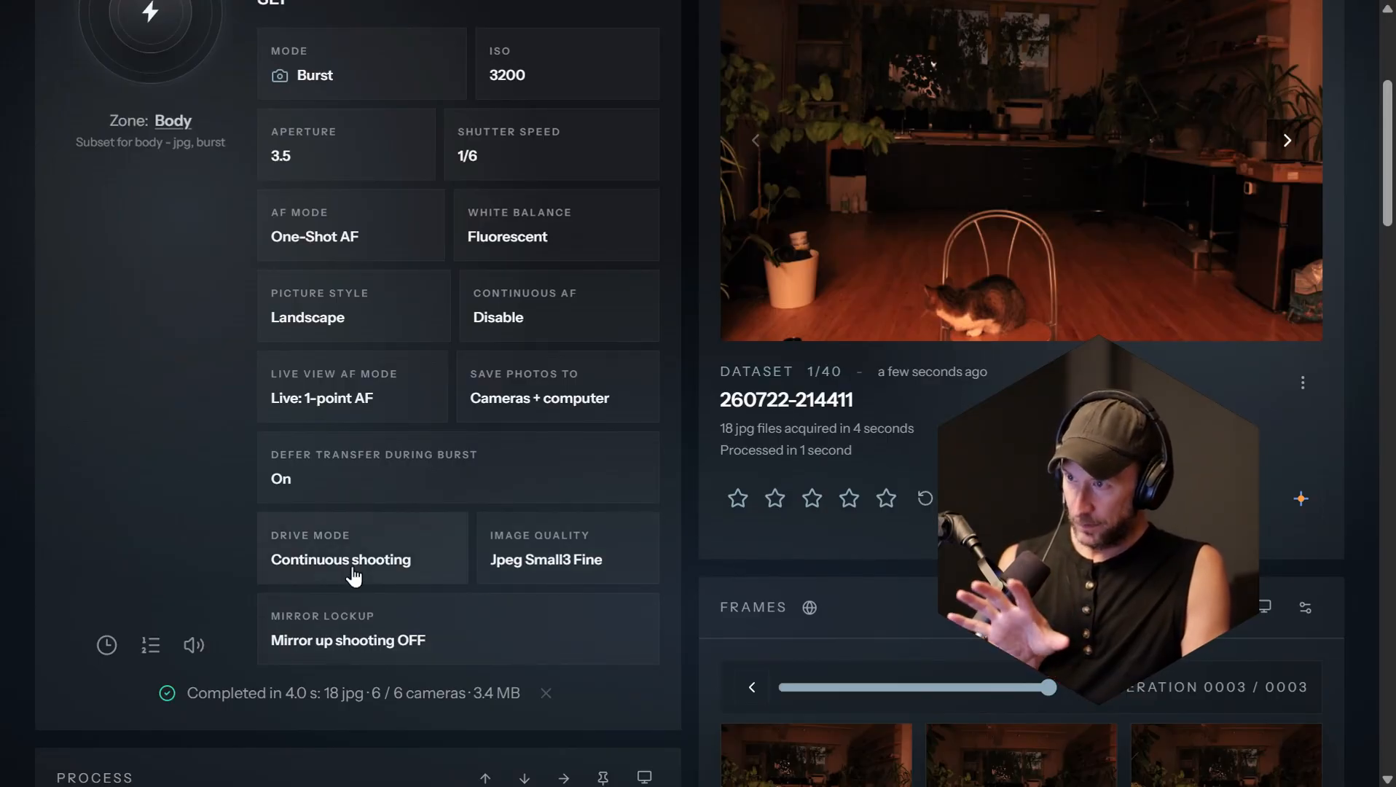
Step: Switch the active camera zone from Body to Test shot
{"action": "scroll", "coordinate": [248, 517], "scroll_direction": "up", "scroll_amount": 5}
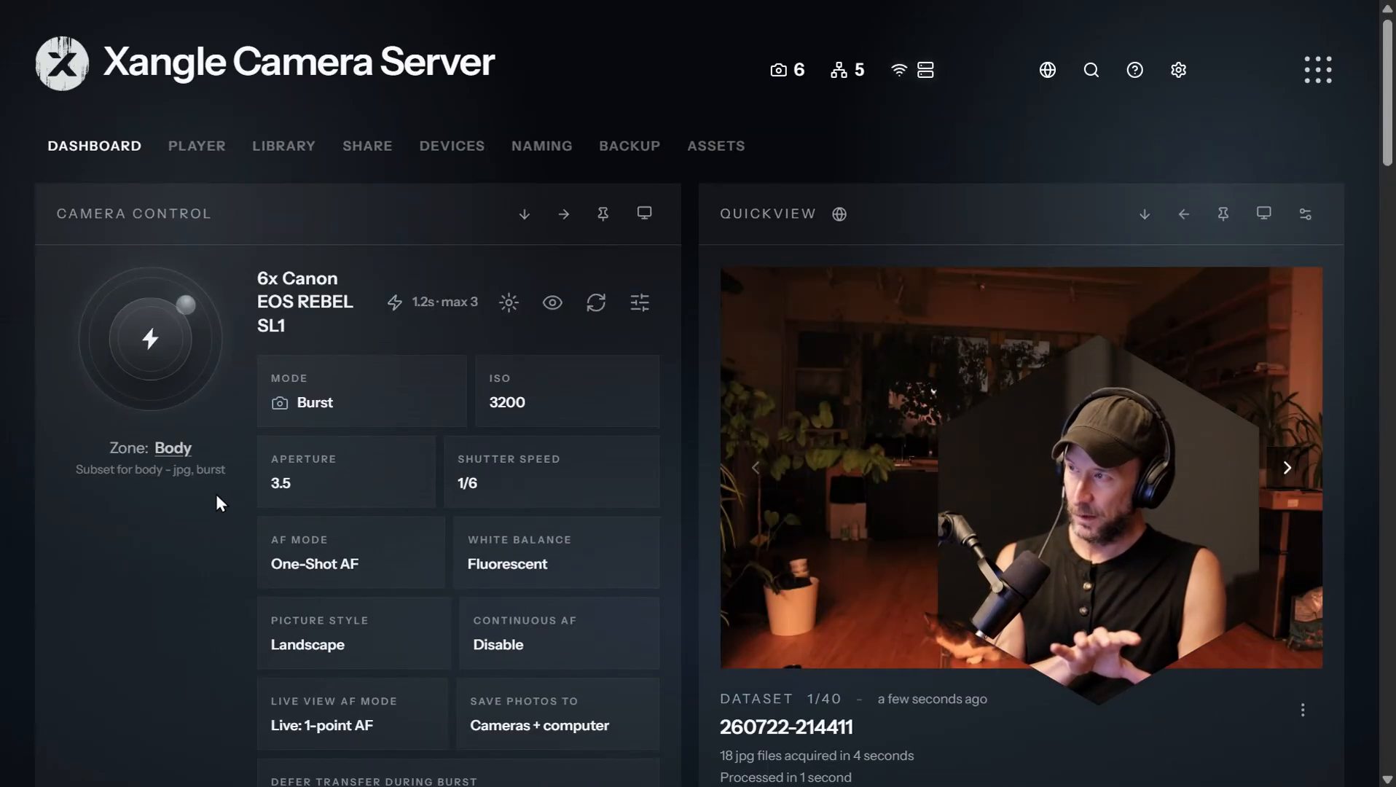
{"action": "left_click", "coordinate": [173, 448]}
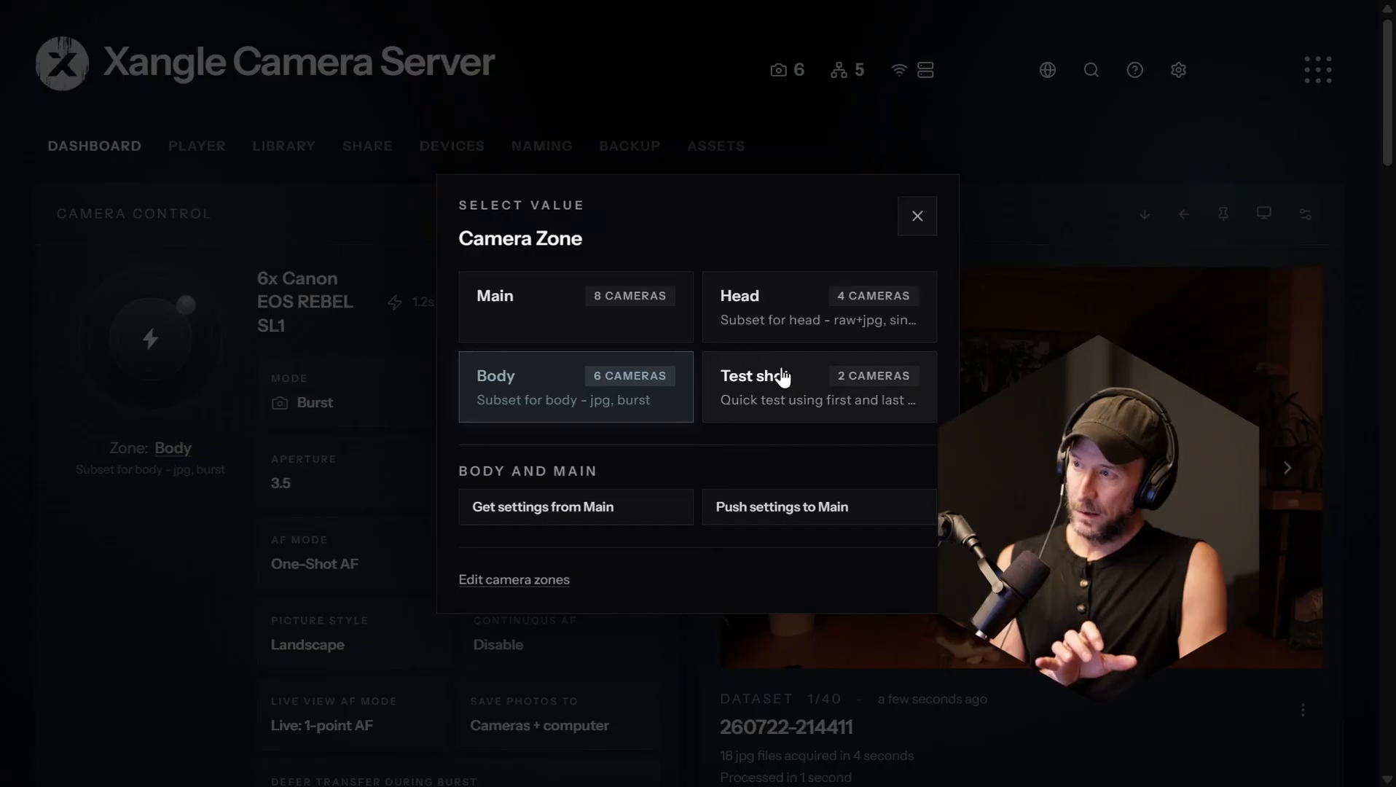
{"action": "left_click", "coordinate": [763, 400]}
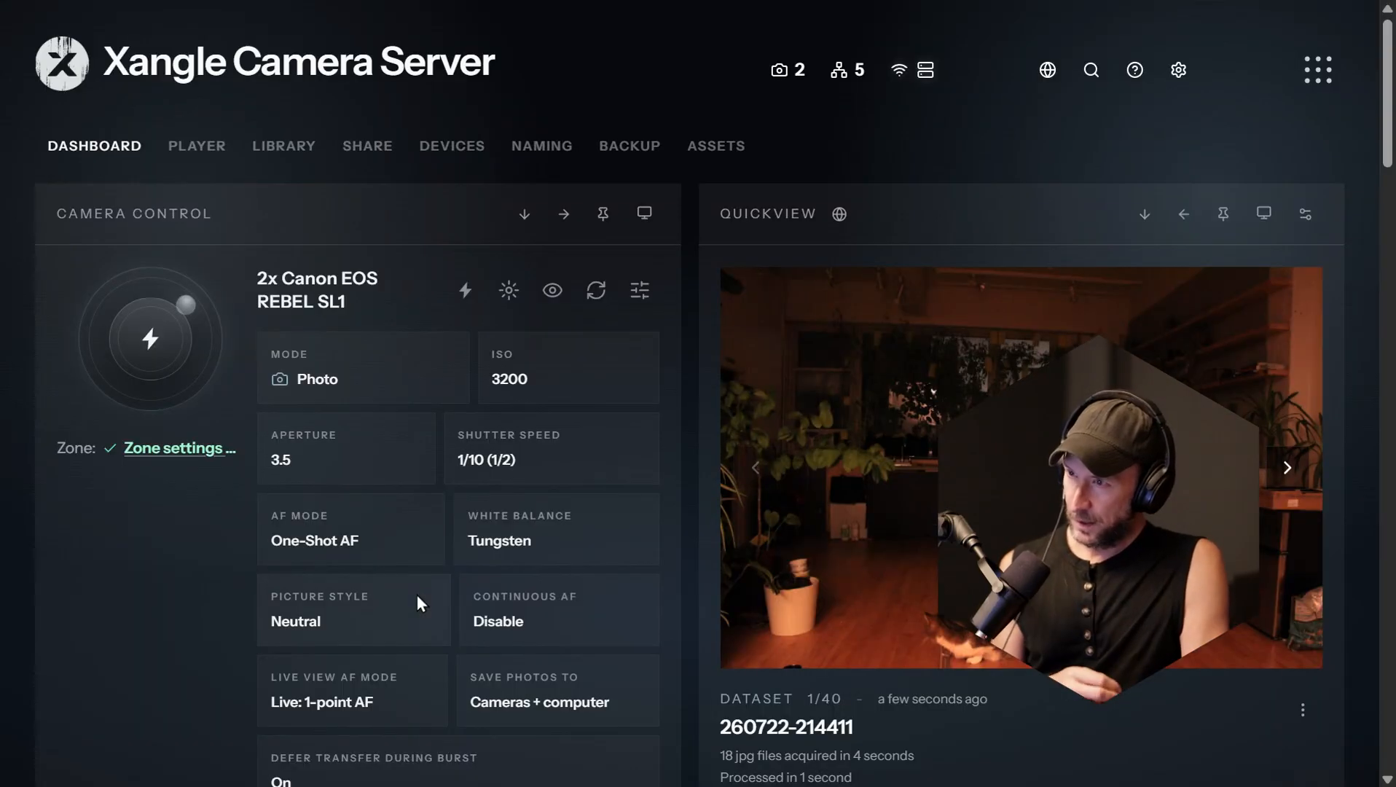
Step: Set the Test shot zone's image quality to Jpeg Small1 Normal and trigger a photo capture
{"action": "scroll", "coordinate": [217, 625], "scroll_direction": "down", "scroll_amount": 3}
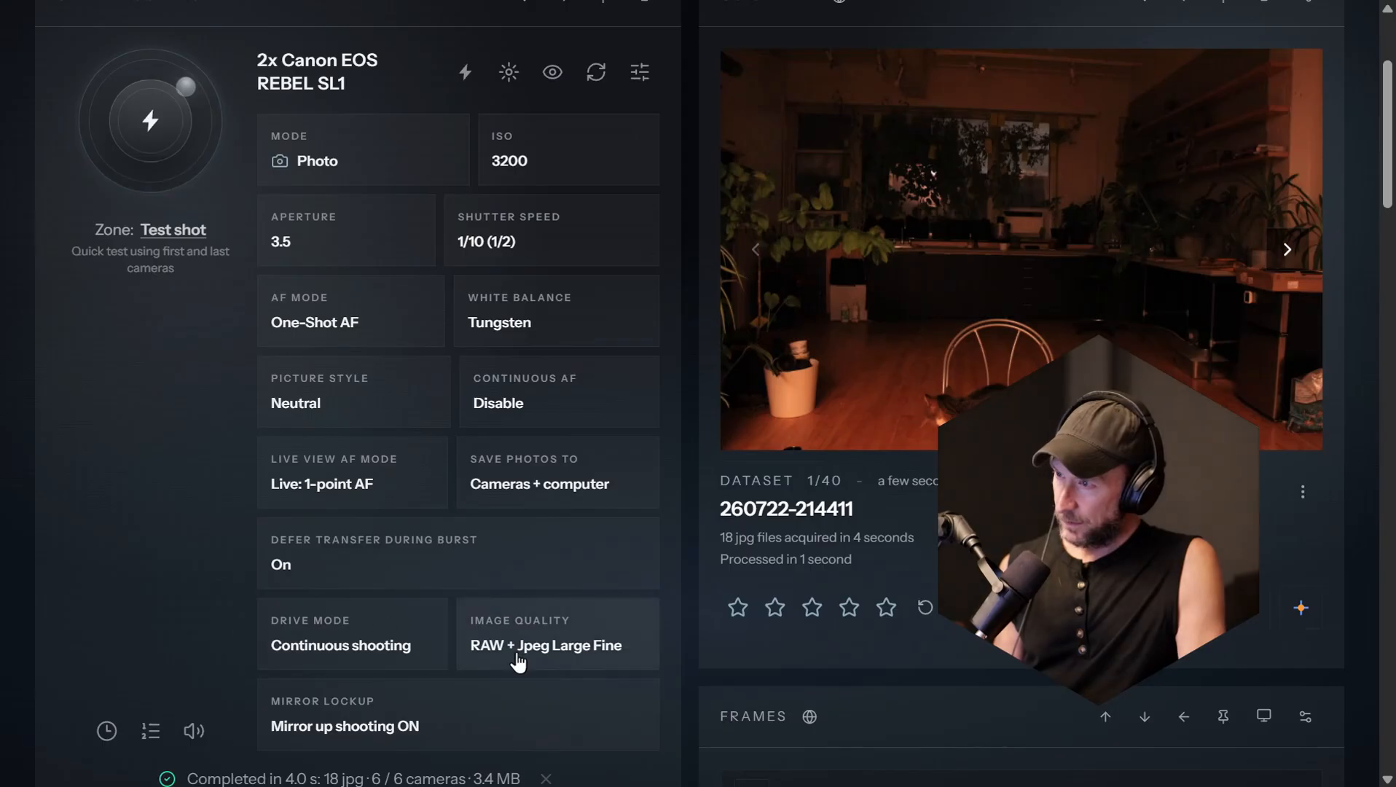
{"action": "left_click", "coordinate": [516, 660]}
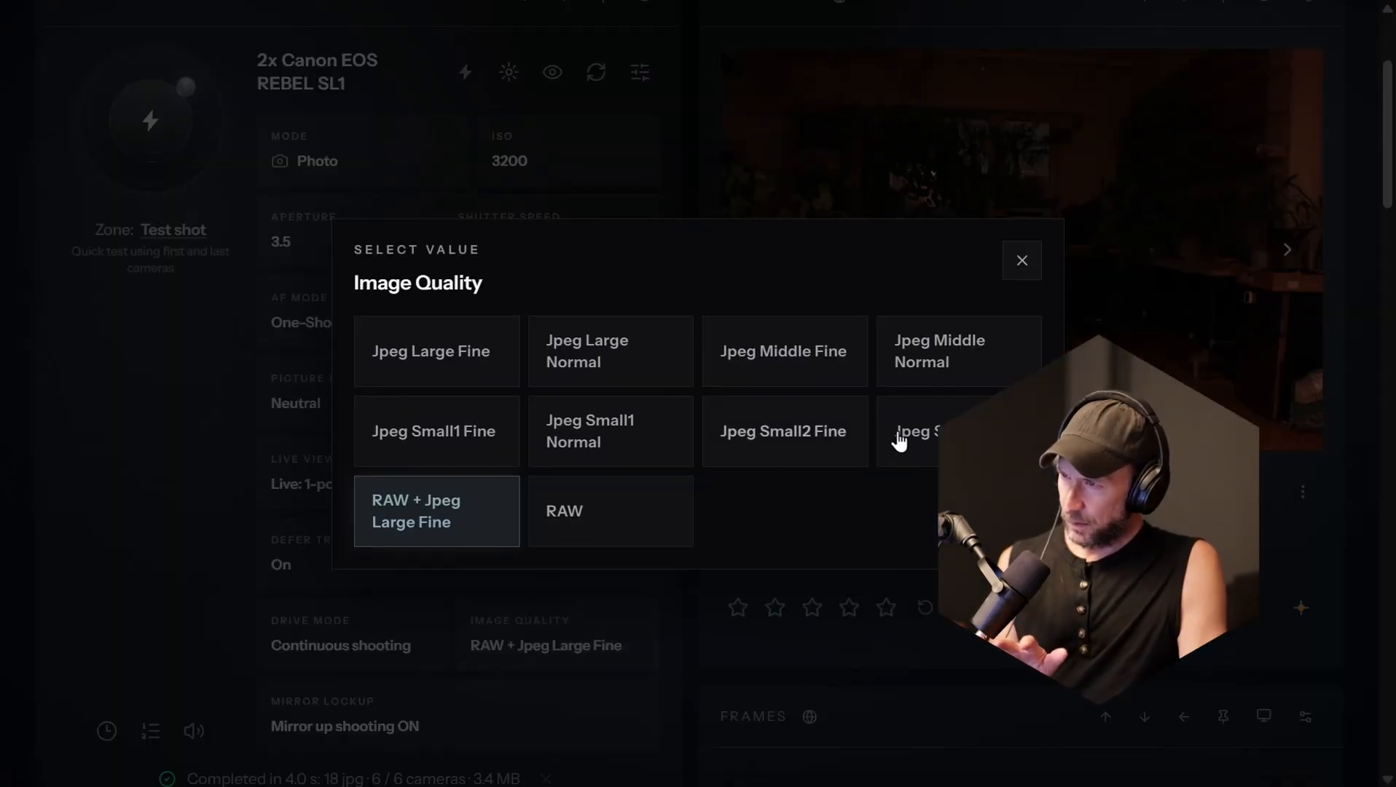
{"action": "left_click", "coordinate": [626, 444]}
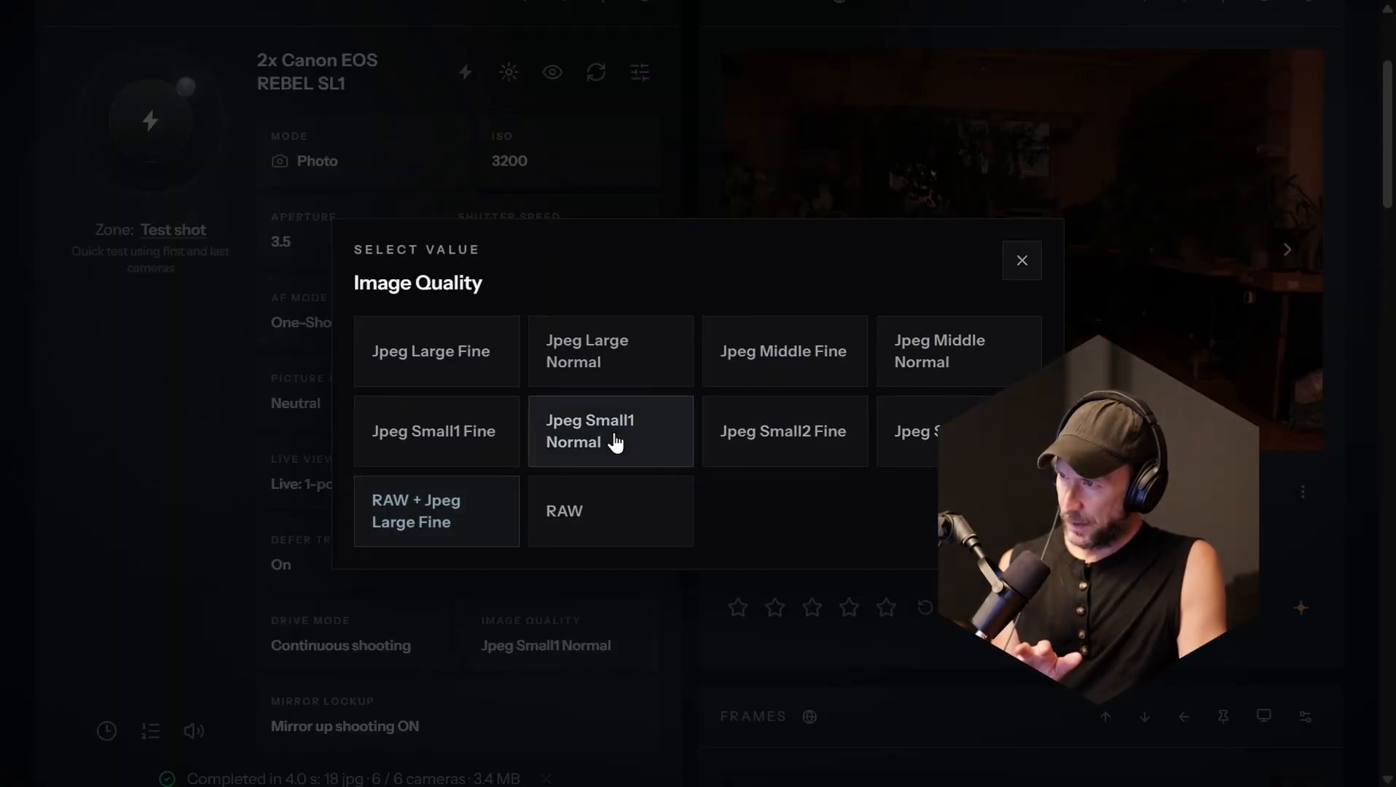
{"action": "left_click", "coordinate": [75, 477]}
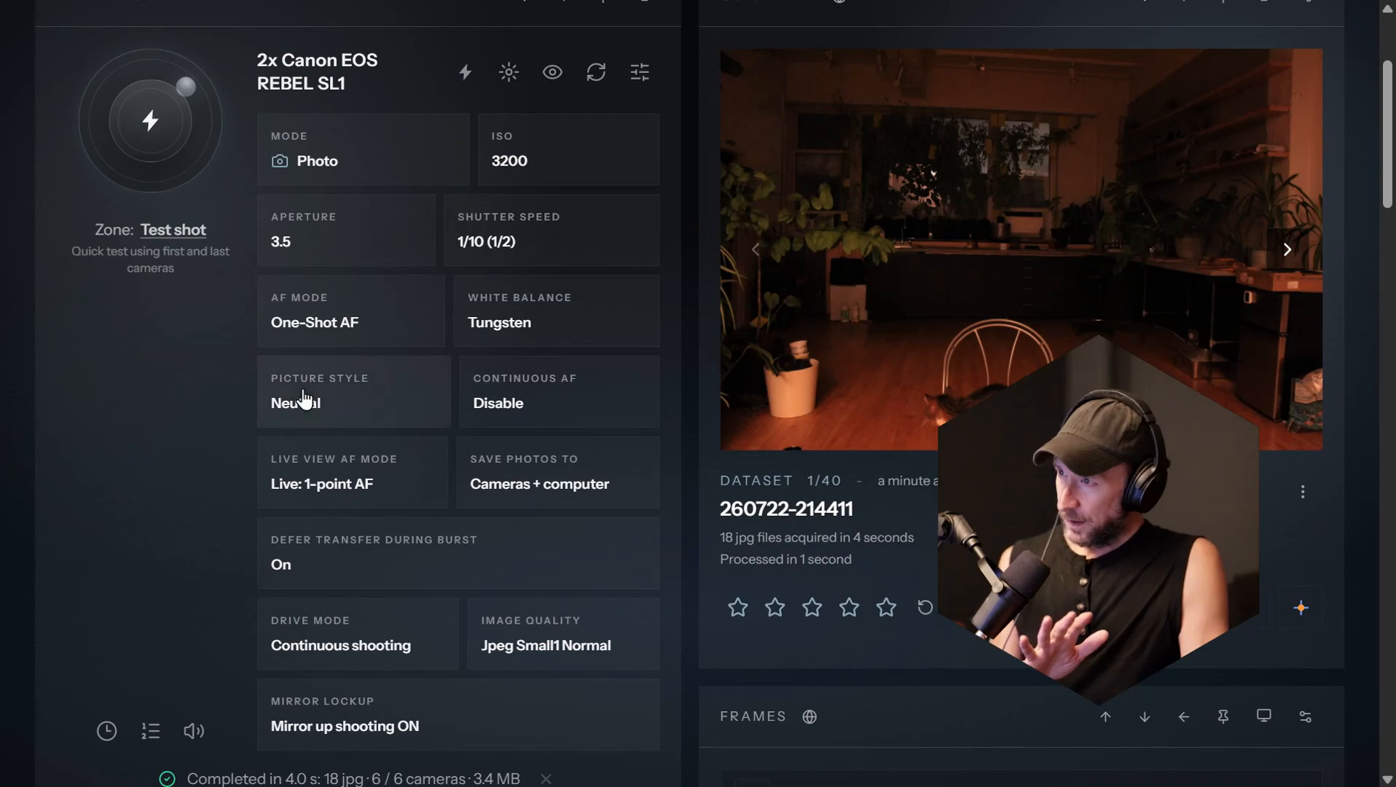
{"action": "scroll", "coordinate": [354, 400], "scroll_direction": "up", "scroll_amount": 2}
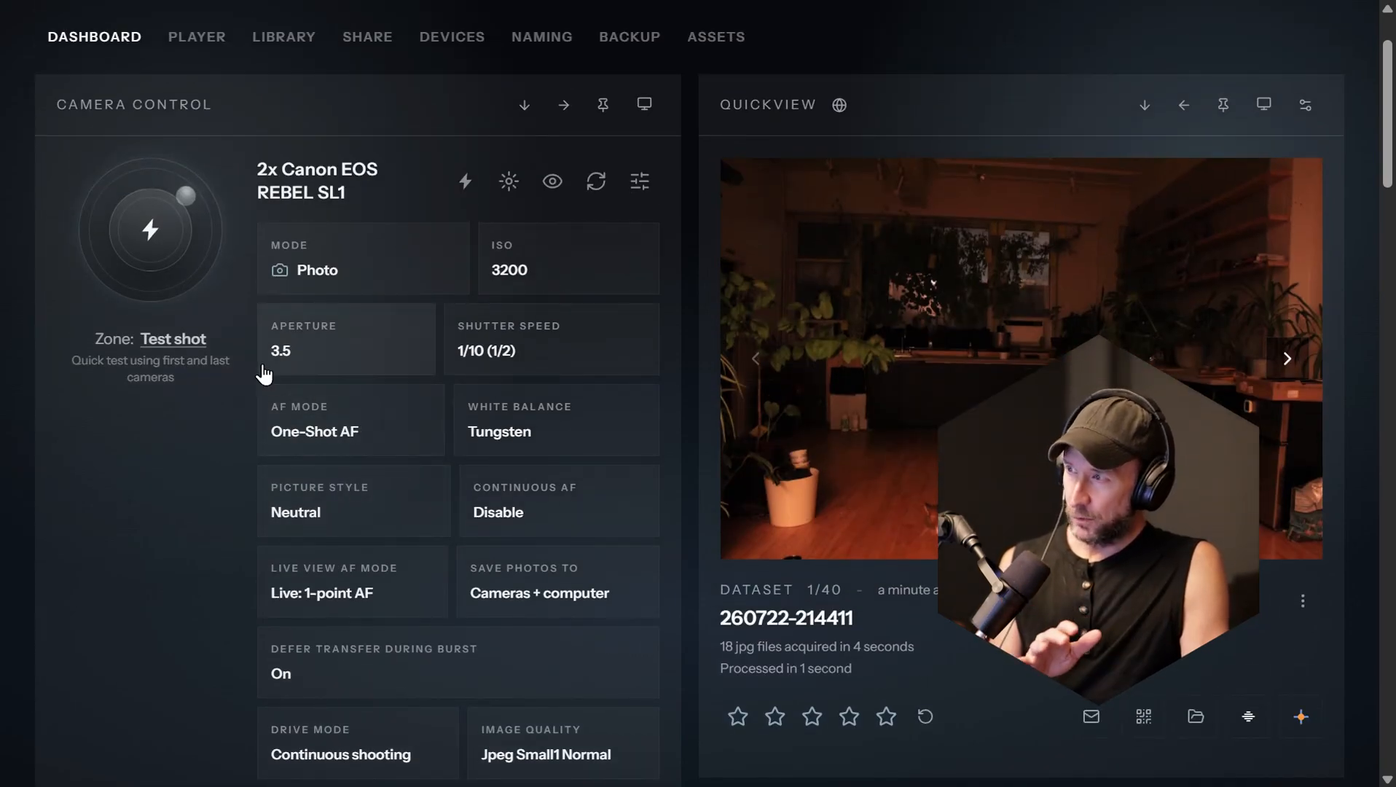
{"action": "left_click", "coordinate": [160, 260]}
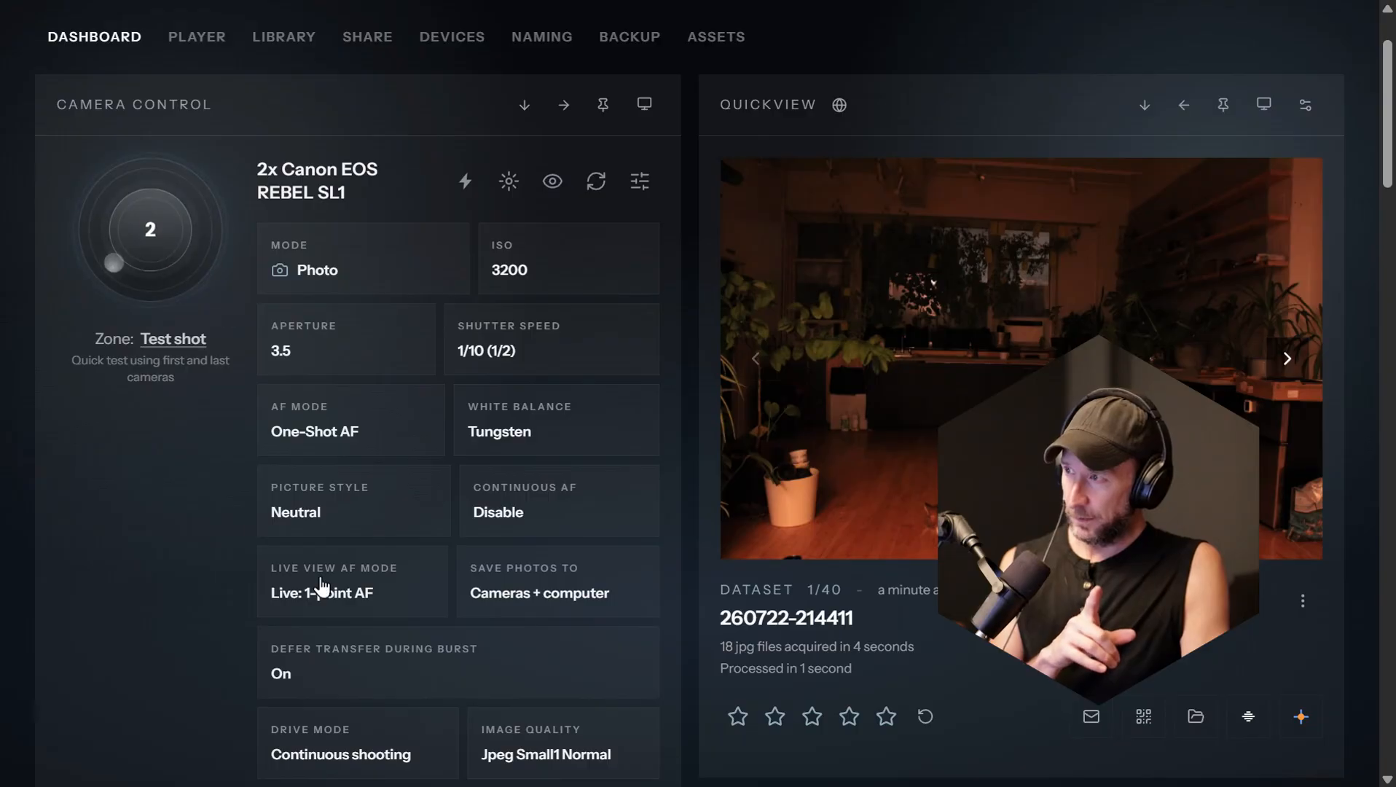
Step: Examine the frames of the new test capture, viewing the first camera's image enlarged and returning to the dashboard
{"action": "scroll", "coordinate": [747, 386], "scroll_direction": "down", "scroll_amount": 3}
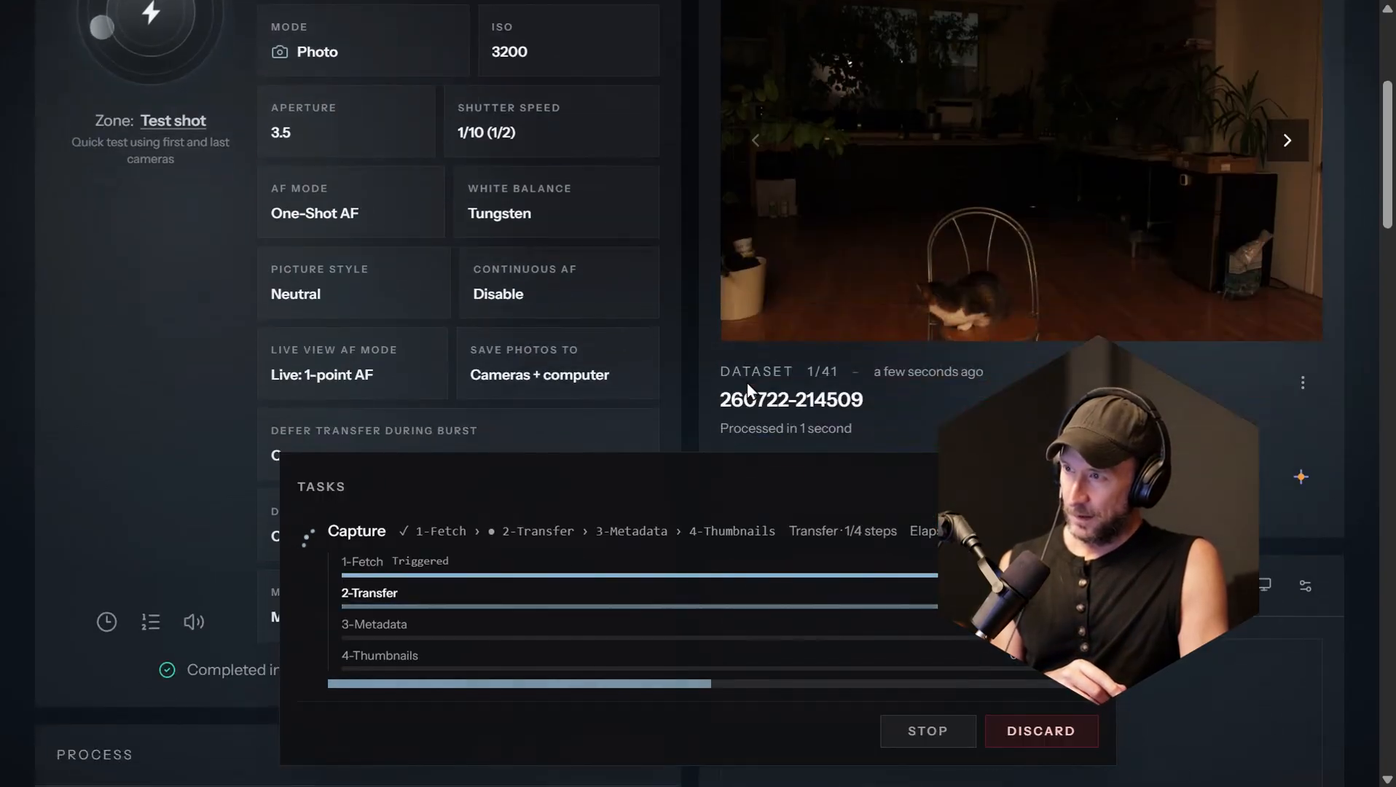
{"action": "scroll", "coordinate": [746, 382], "scroll_direction": "down", "scroll_amount": 6}
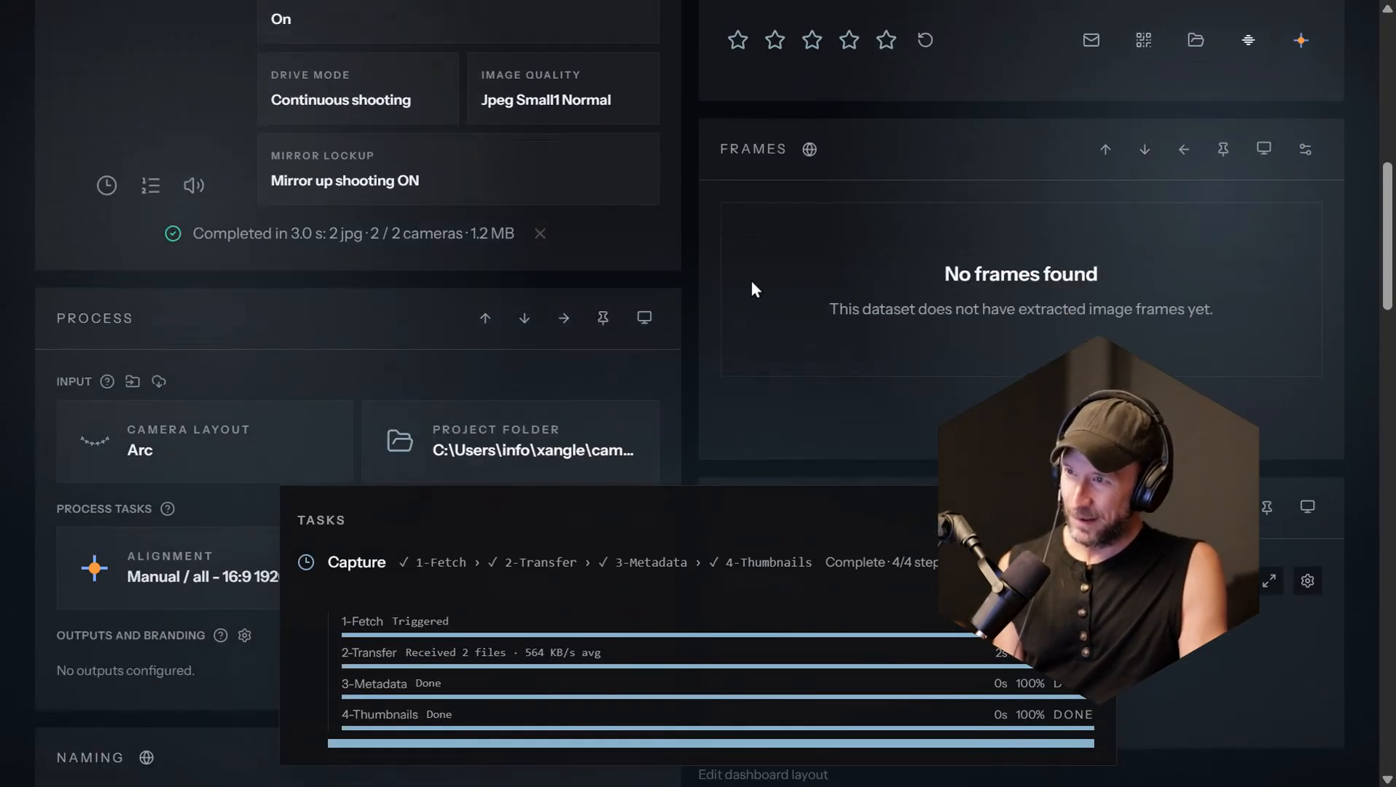
{"action": "scroll", "coordinate": [1018, 296], "scroll_direction": "down", "scroll_amount": 1}
{"action": "left_click", "coordinate": [891, 190]}
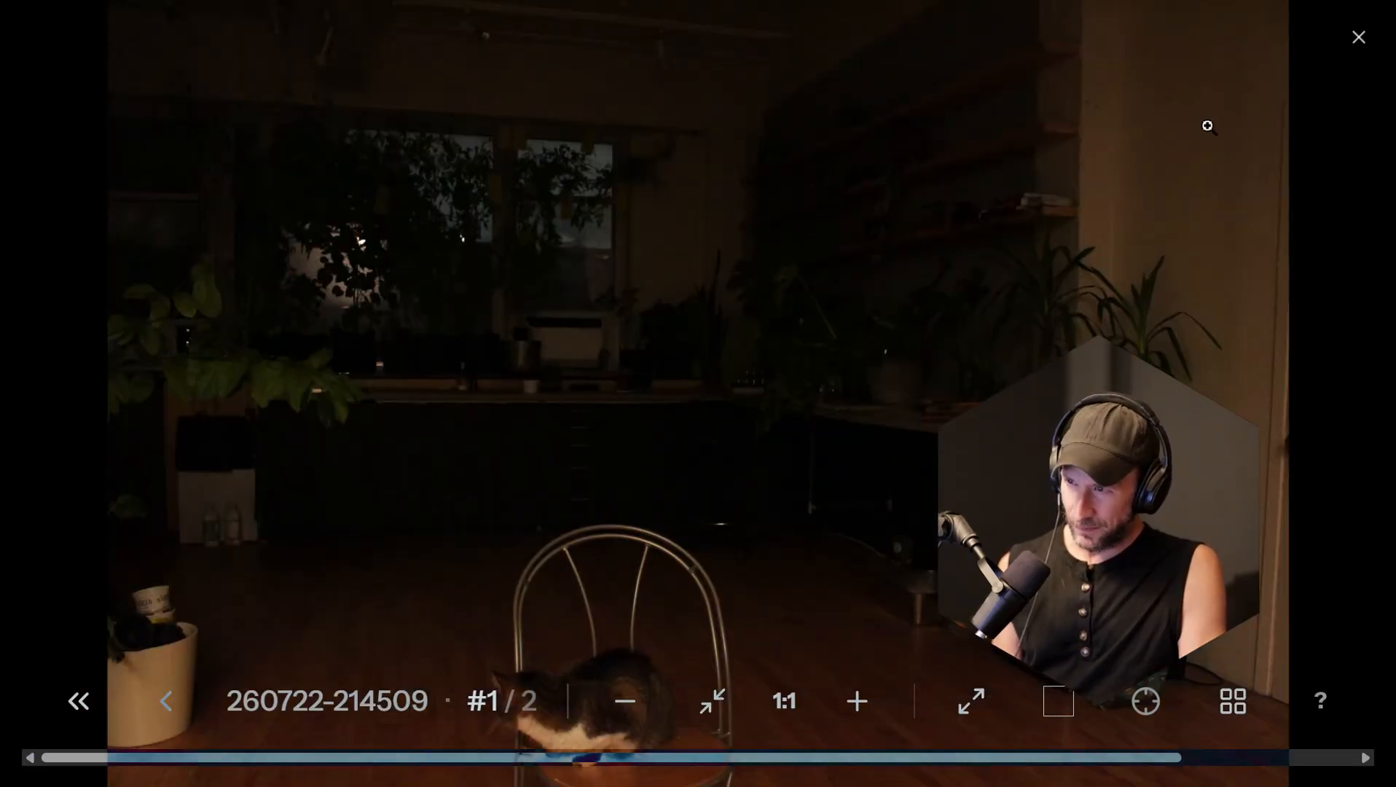
{"action": "left_click", "coordinate": [1357, 40]}
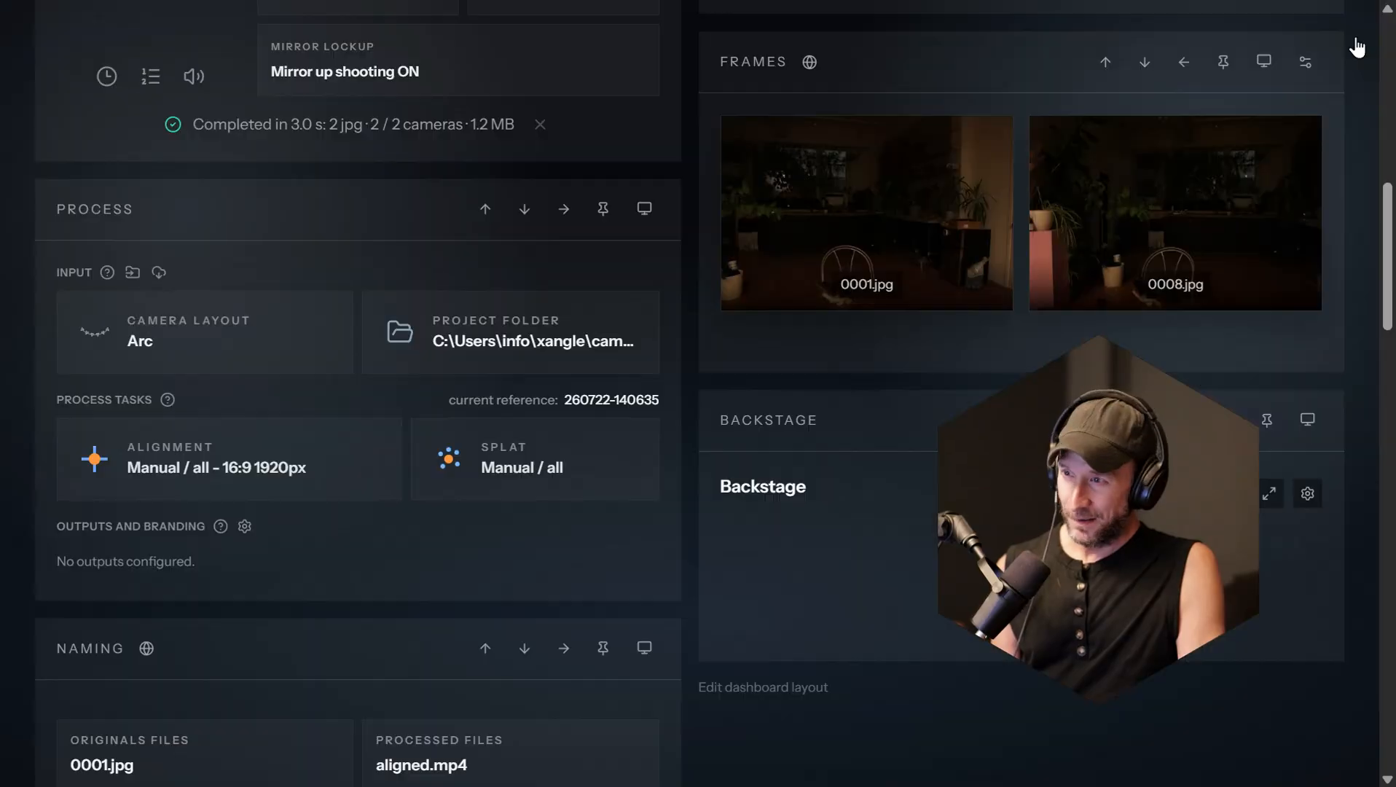